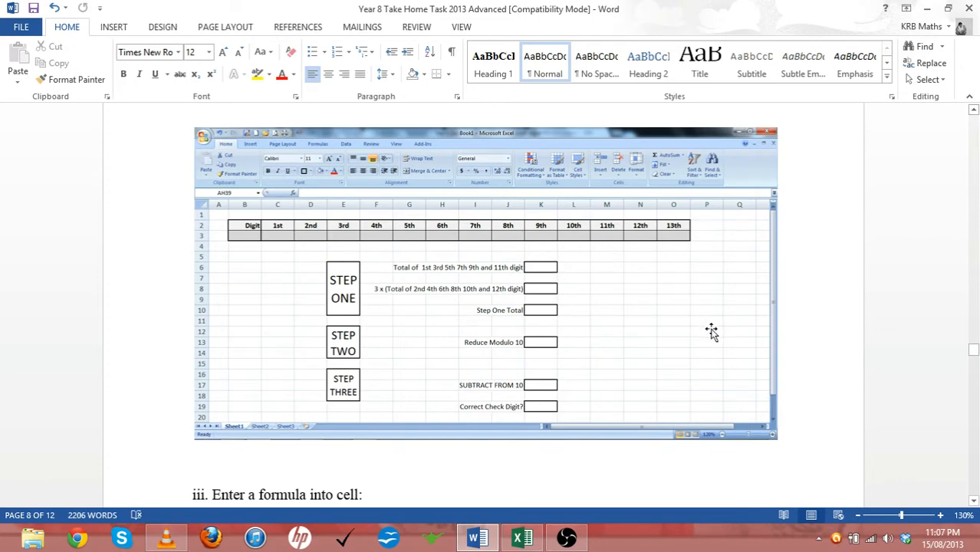
Review part iii of the task document, covering the formulas required in cells K6, K8, K13 and K17.
{"action": "left_click", "coordinate": [973, 501]}
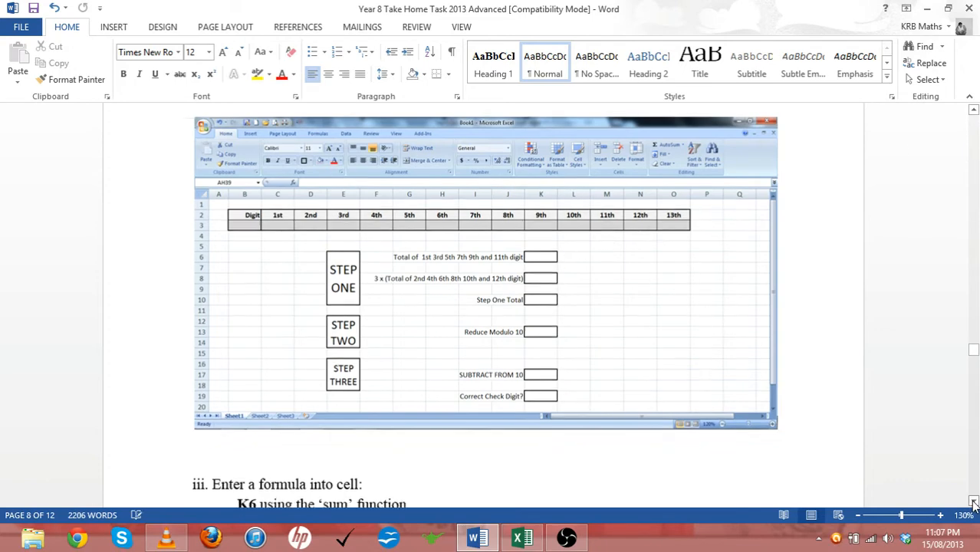
{"action": "left_click", "coordinate": [973, 501]}
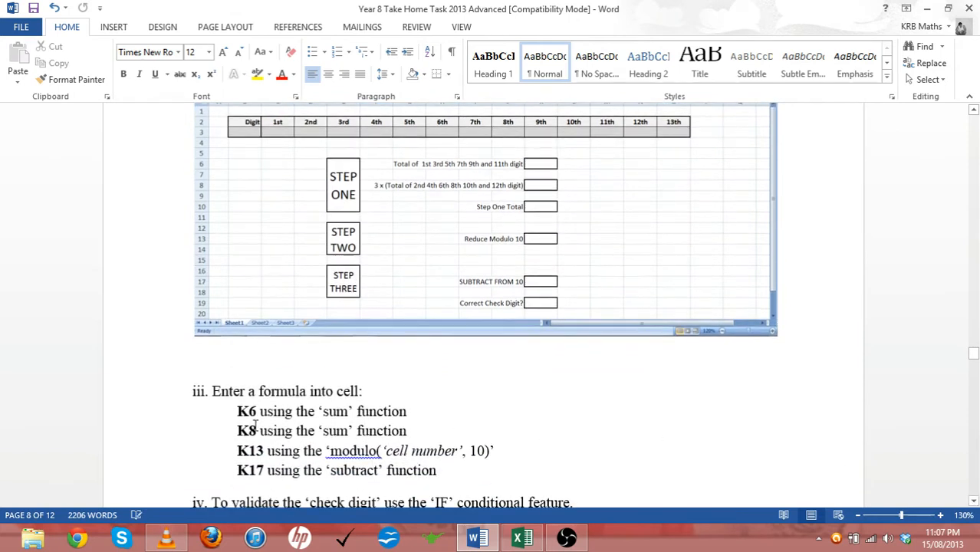
{"action": "left_click_drag", "start_coordinate": [259, 391], "coordinate": [480, 465]}
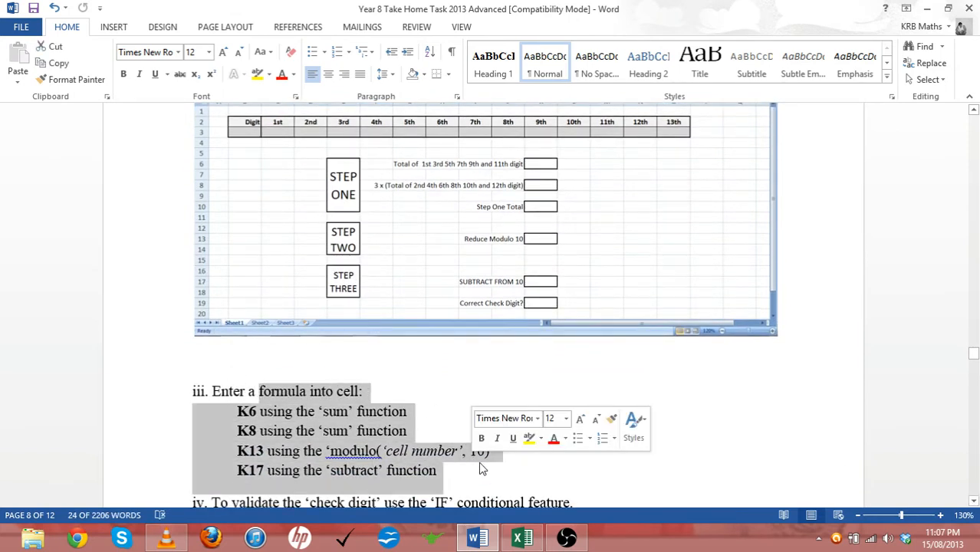
{"action": "left_click", "coordinate": [423, 379]}
Switch to the ISBN Checker workbook in Excel and enter 9, 7 and 3 as the 11th, 12th and 13th digits.
{"action": "left_click", "coordinate": [522, 538]}
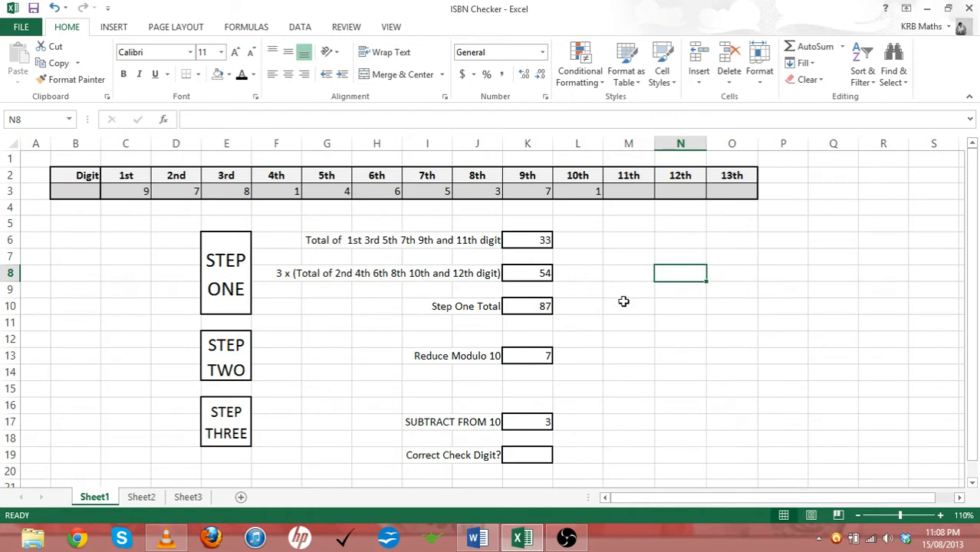
{"action": "left_click", "coordinate": [633, 193]}
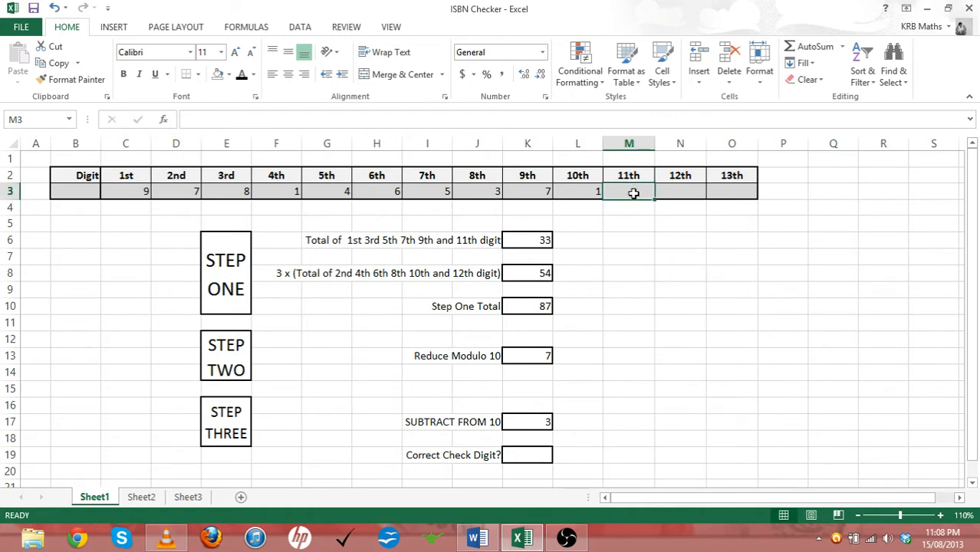
{"action": "type", "text": "9"}
{"action": "key", "text": "Tab"}
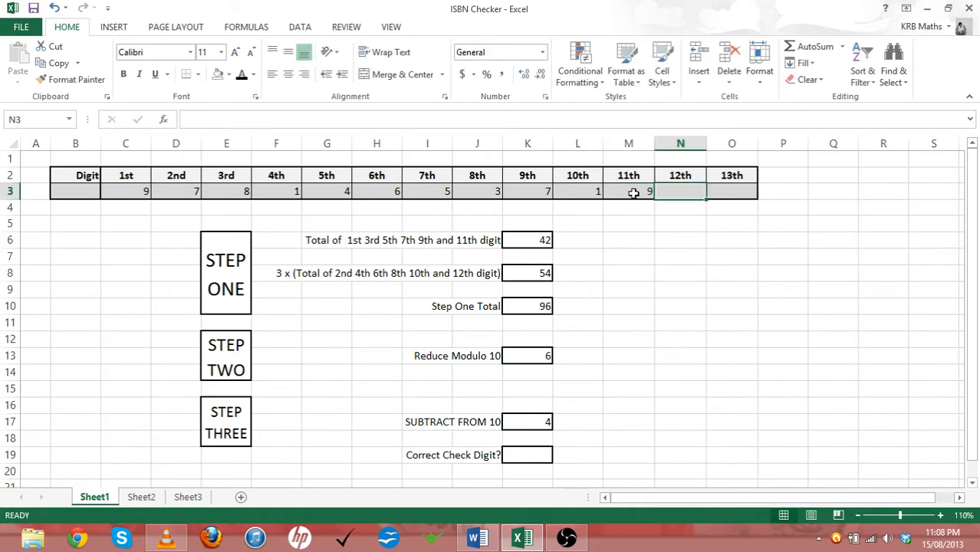
{"action": "type", "text": "7"}
{"action": "key", "text": "Tab"}
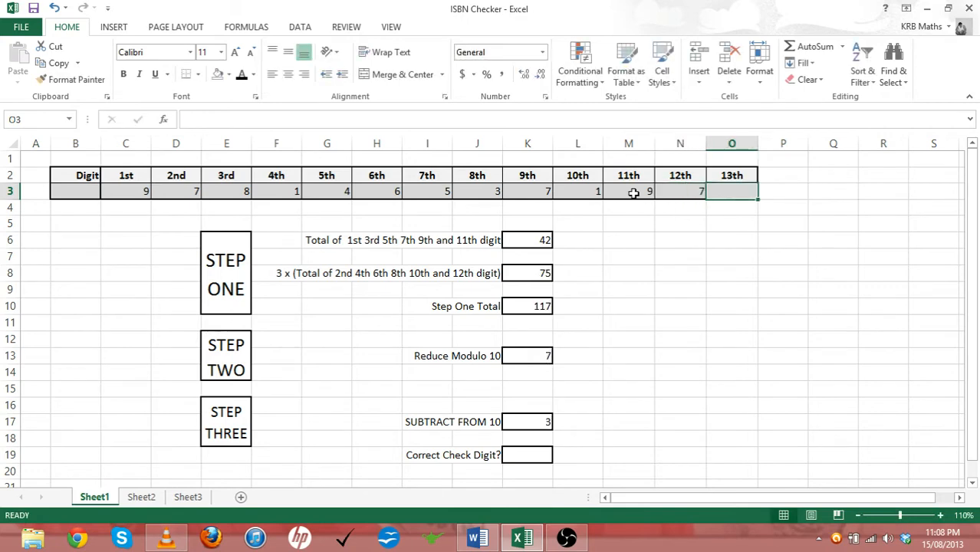
{"action": "type", "text": "3"}
{"action": "key", "text": "Tab"}
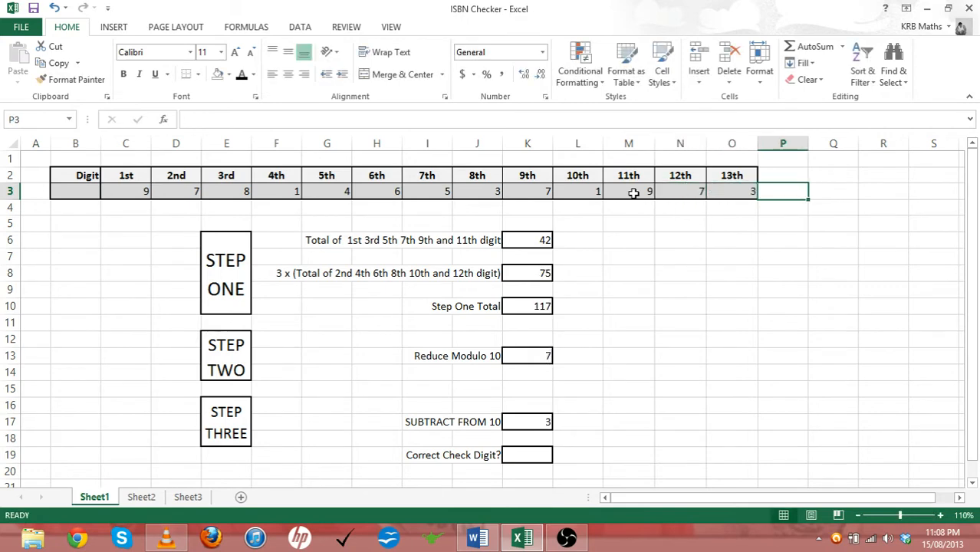
{"action": "key", "text": "Down"}
{"action": "left_click", "coordinate": [664, 280]}
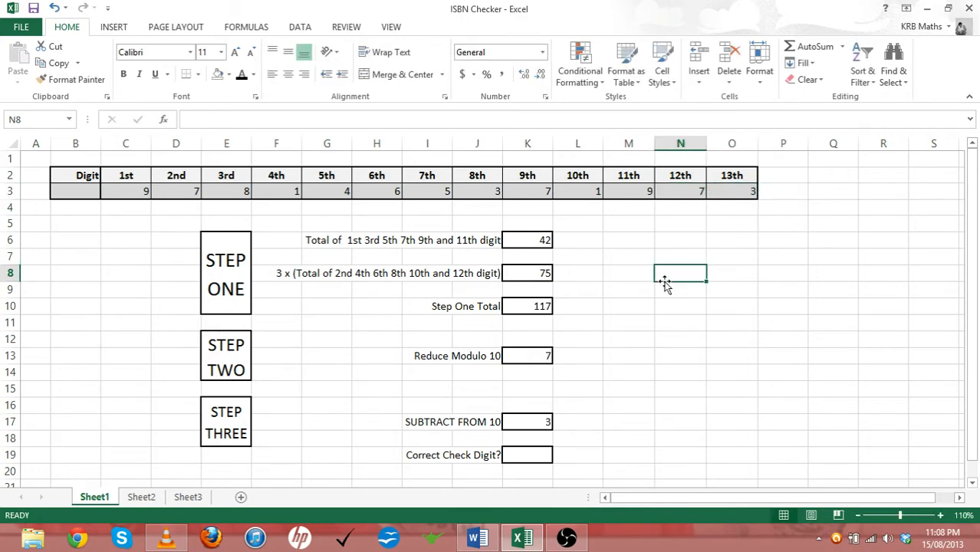
Enter the formula =sum(C3+D3+E3+F3) in cell M6 to add the 1st to 4th digits.
{"action": "left_click", "coordinate": [612, 244]}
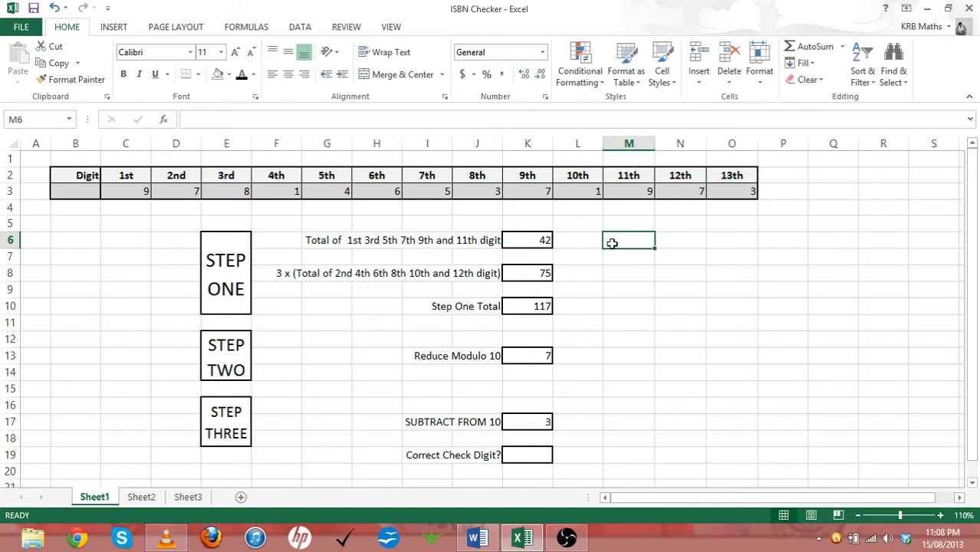
{"action": "type", "text": "="}
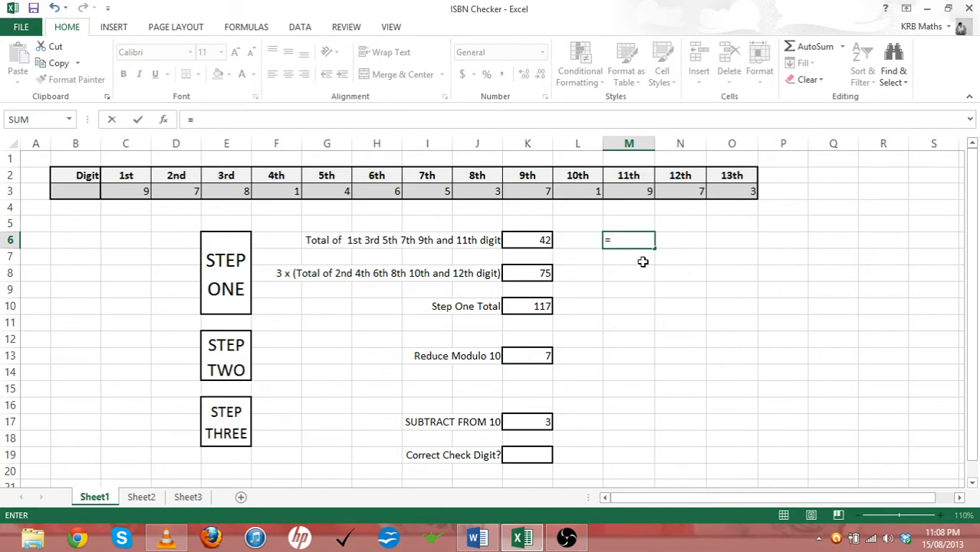
{"action": "type", "text": "sum"}
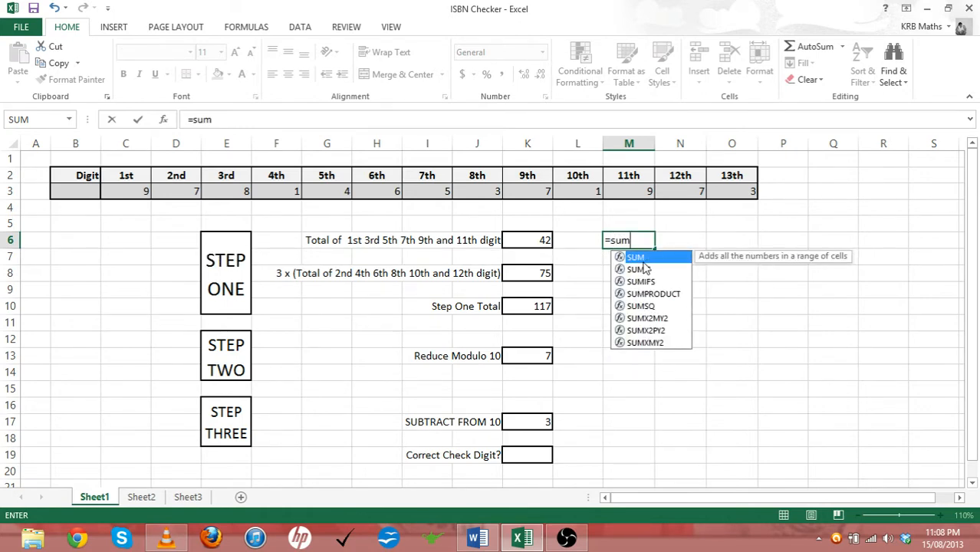
{"action": "type", "text": "("}
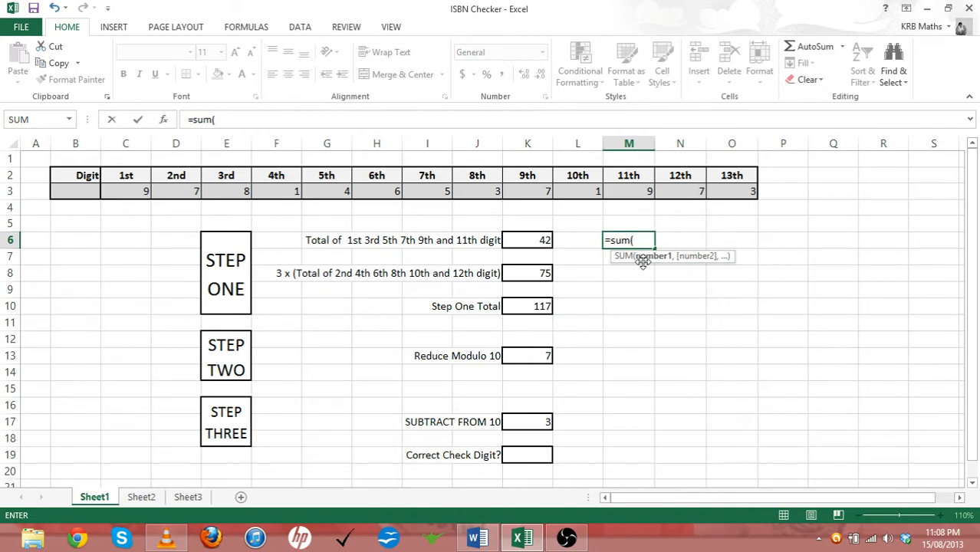
{"action": "left_click", "coordinate": [136, 193]}
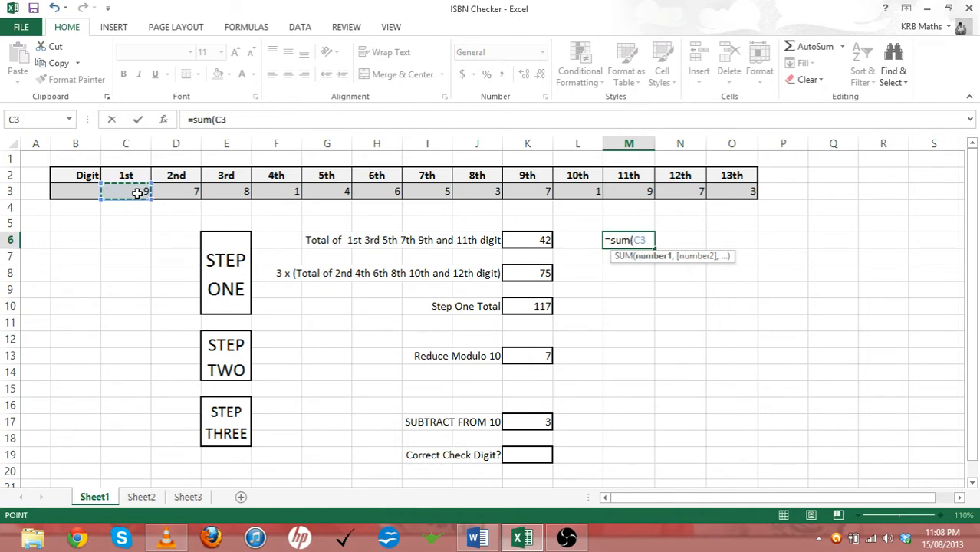
{"action": "type", "text": "+"}
{"action": "left_click", "coordinate": [175, 190]}
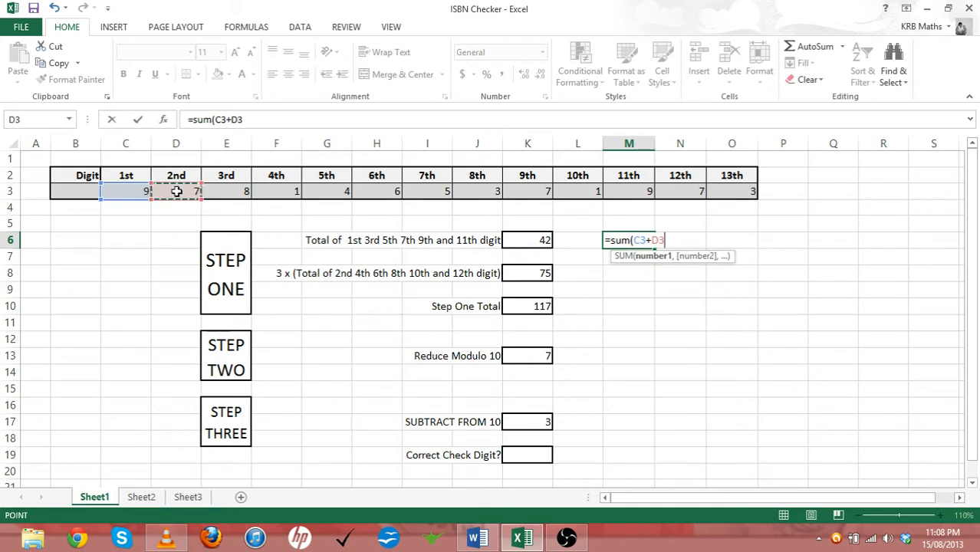
{"action": "type", "text": "+"}
{"action": "left_click", "coordinate": [229, 193]}
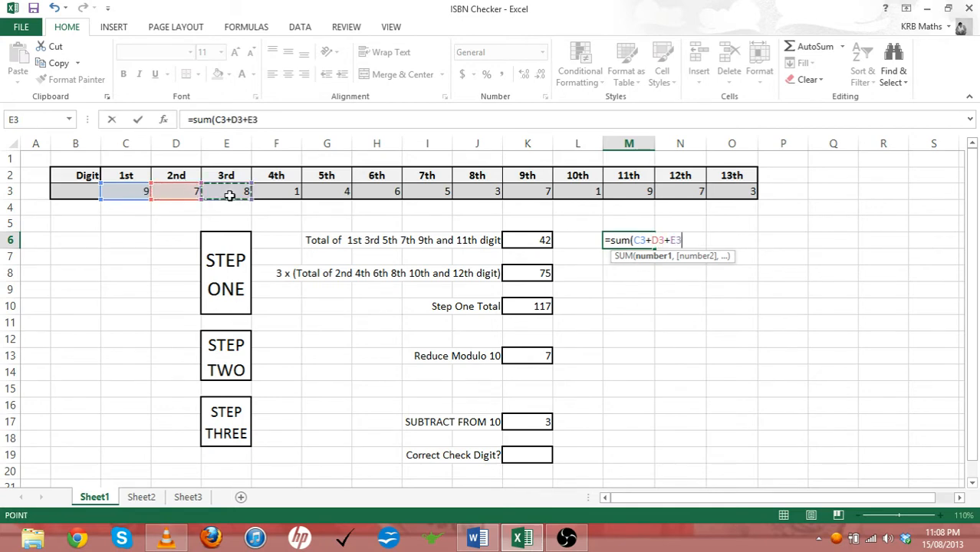
{"action": "type", "text": "+"}
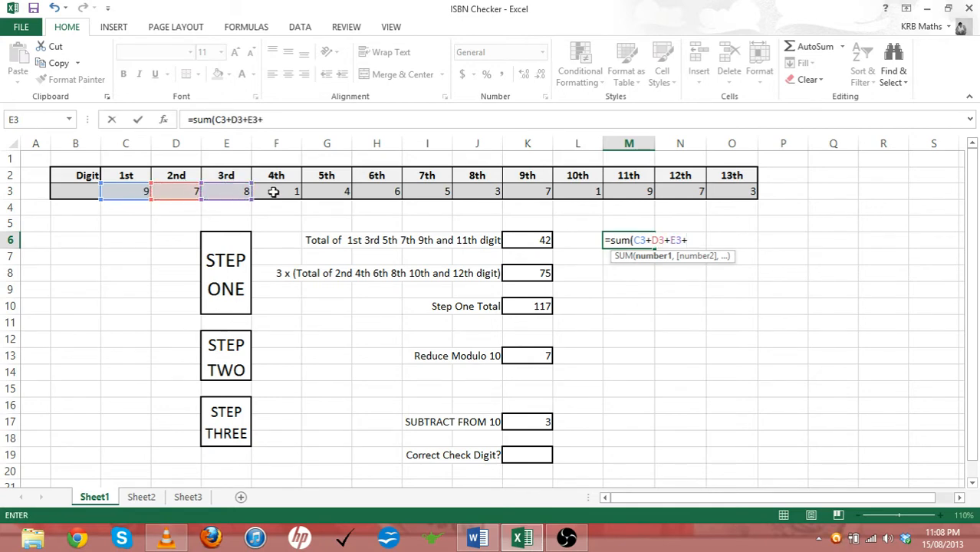
{"action": "left_click", "coordinate": [273, 191]}
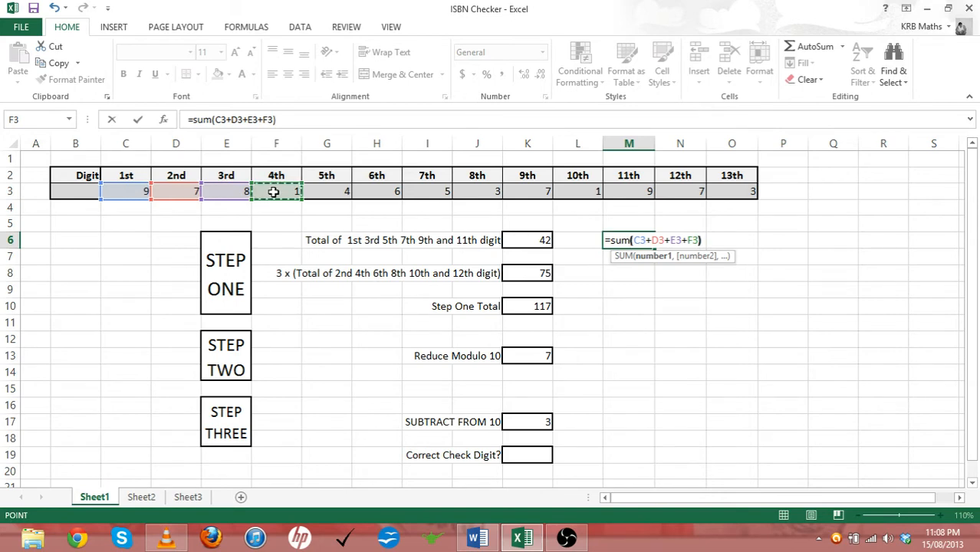
{"action": "type", "text": ")"}
{"action": "key", "text": "Return"}
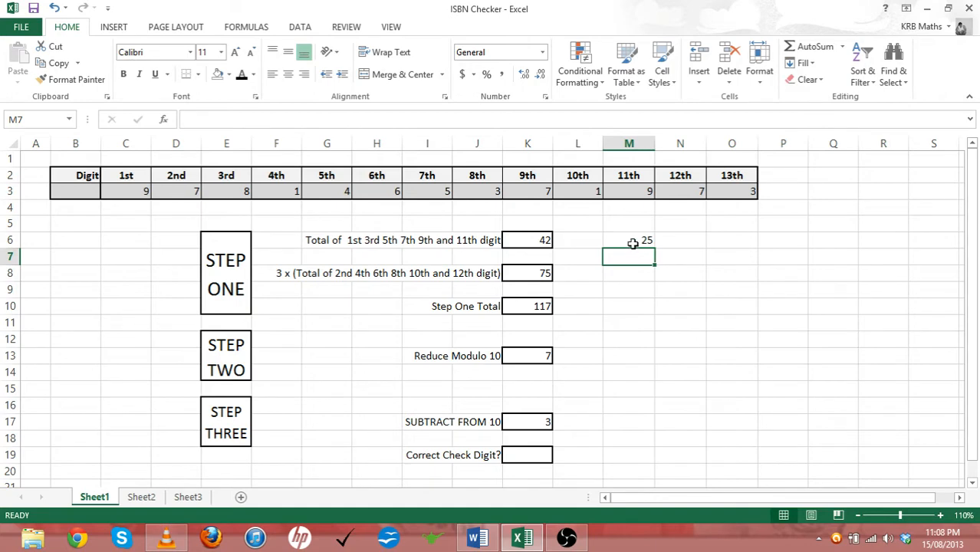
Clear the example sum formula from cell M6.
{"action": "left_click", "coordinate": [632, 244]}
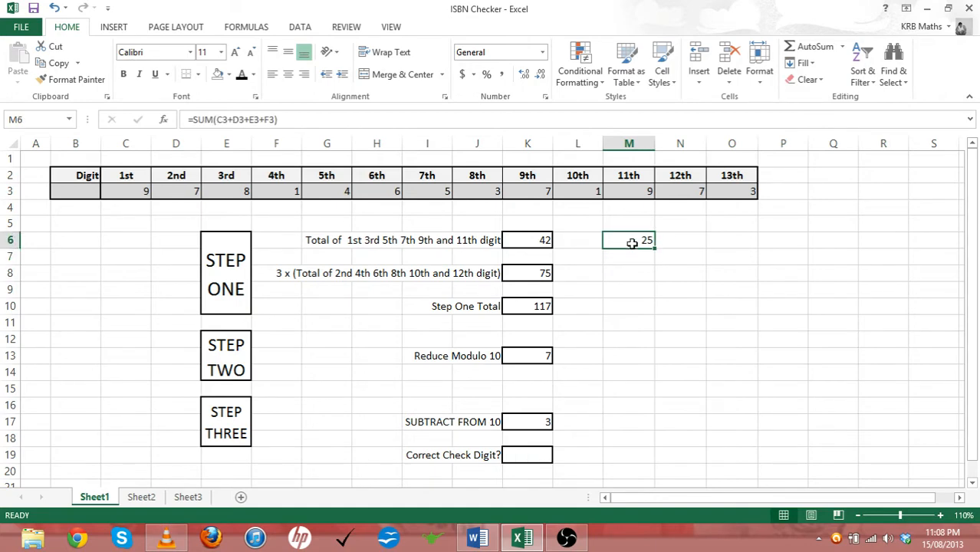
{"action": "key", "text": "BackSpace"}
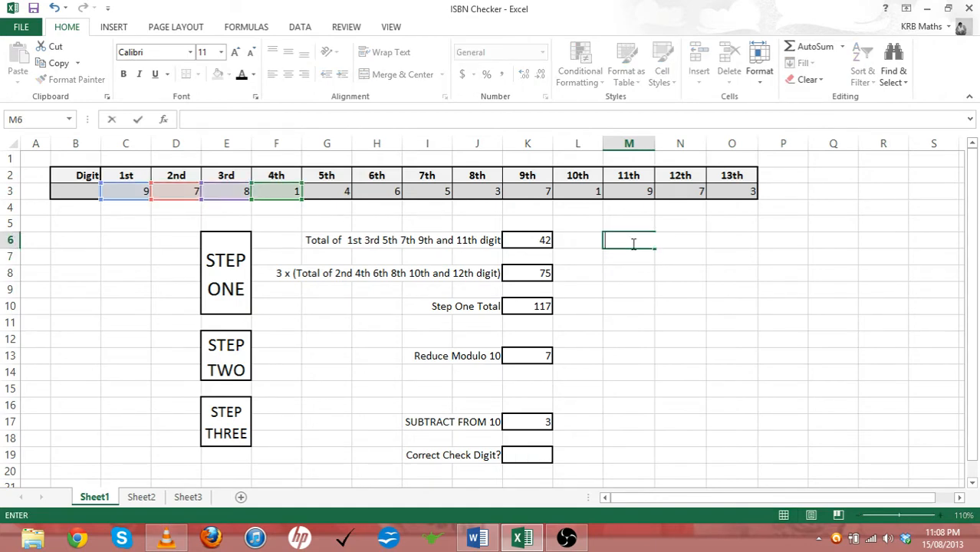
{"action": "key", "text": "Return"}
Enter the formula =3*sum(J3+H3+F3+E3) in cell M8 to triple the total of the 8th, 6th, 4th and 3rd digits.
{"action": "key", "text": "Down"}
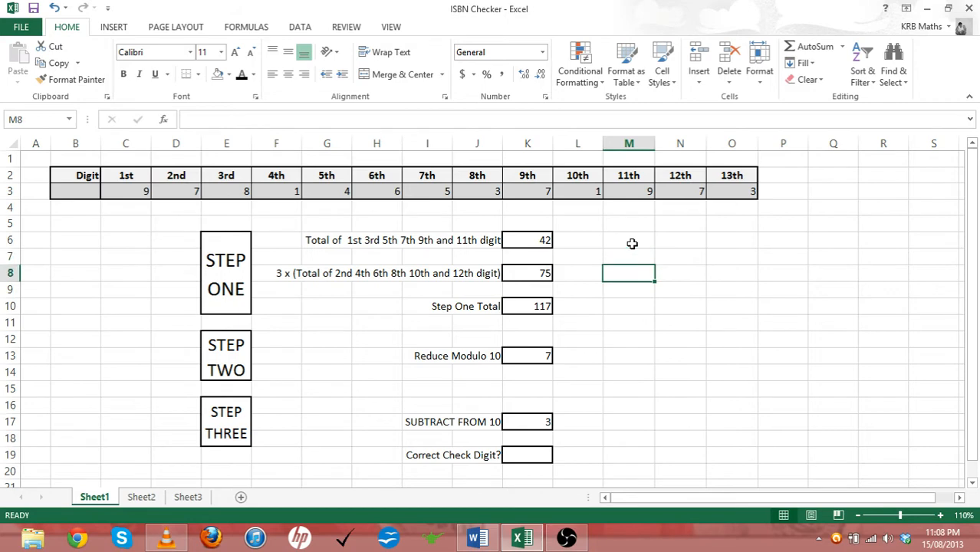
{"action": "type", "text": "="}
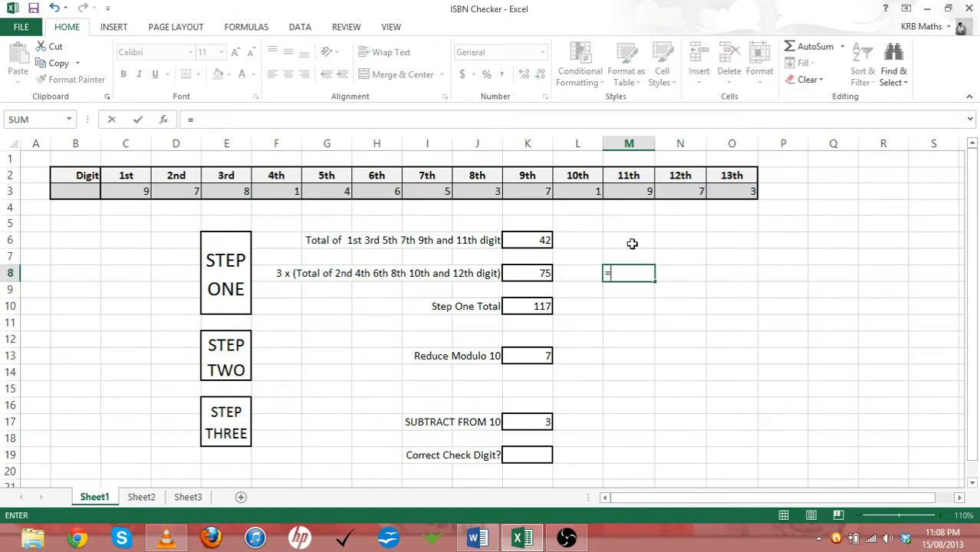
{"action": "type", "text": "3*sum("}
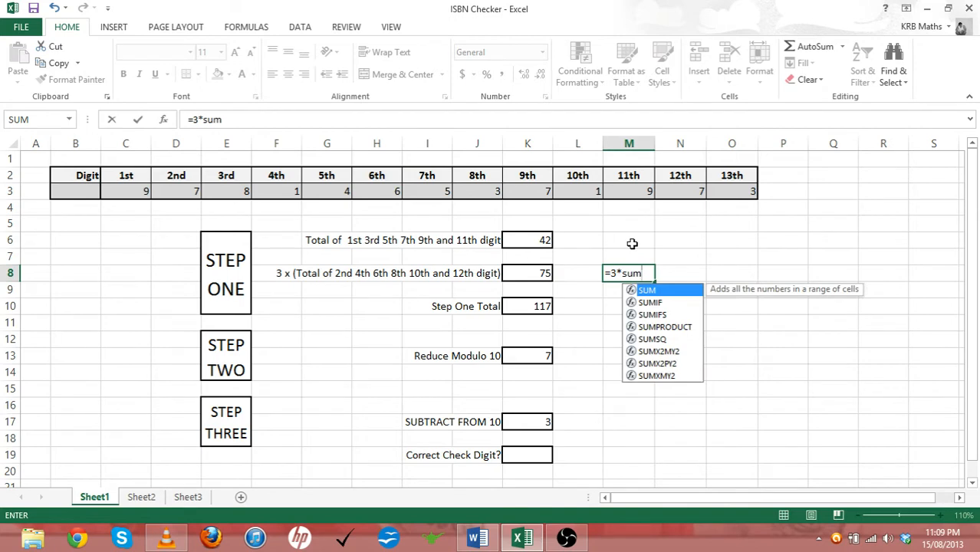
{"action": "left_click", "coordinate": [480, 189]}
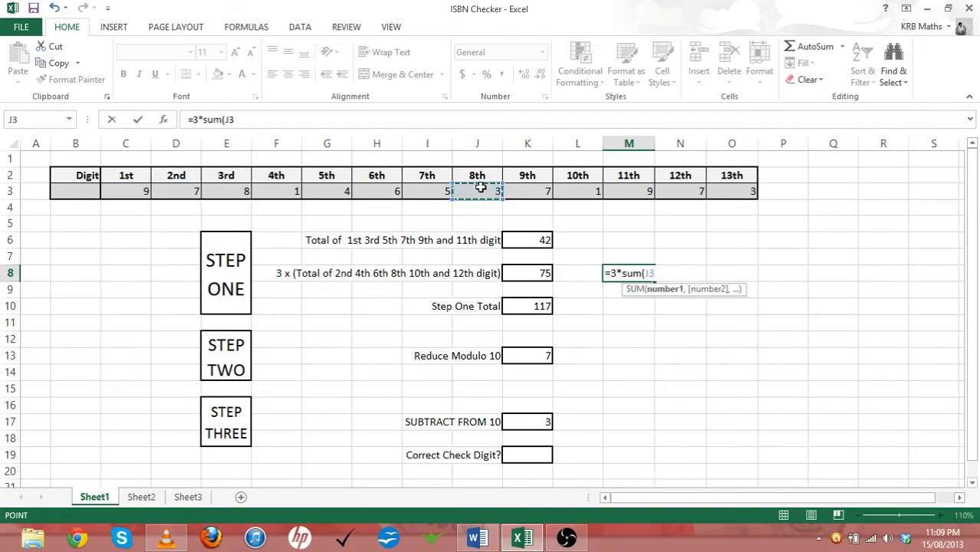
{"action": "type", "text": "+"}
{"action": "left_click", "coordinate": [377, 199]}
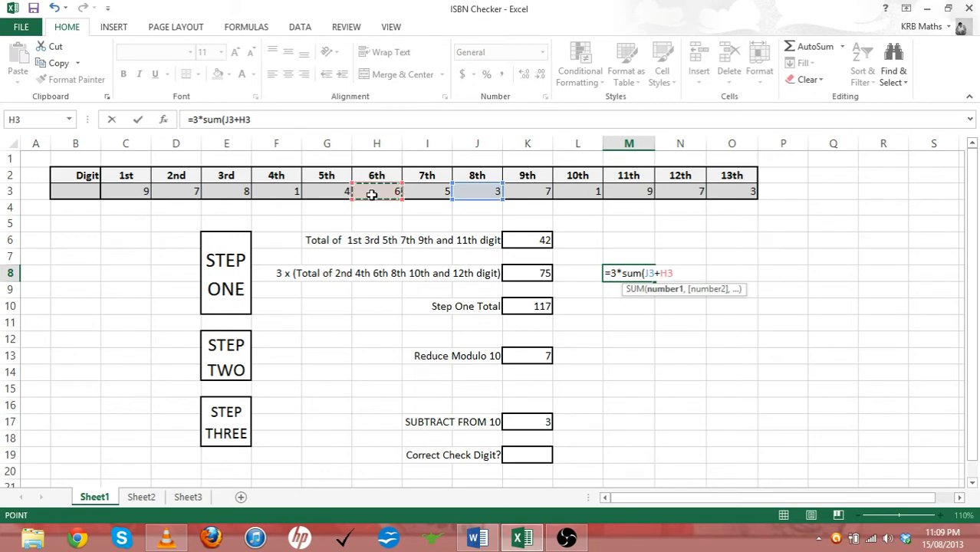
{"action": "type", "text": "+"}
{"action": "left_click", "coordinate": [295, 191]}
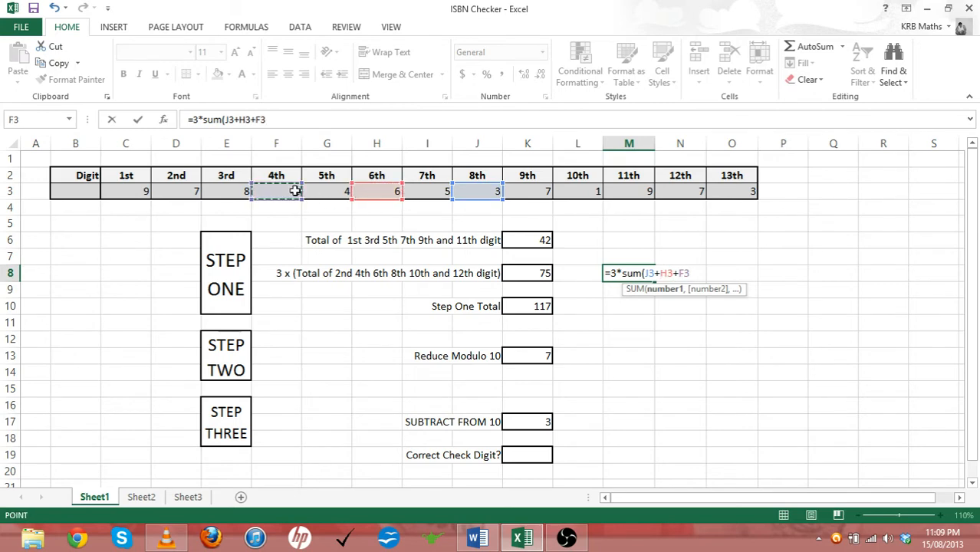
{"action": "type", "text": "+"}
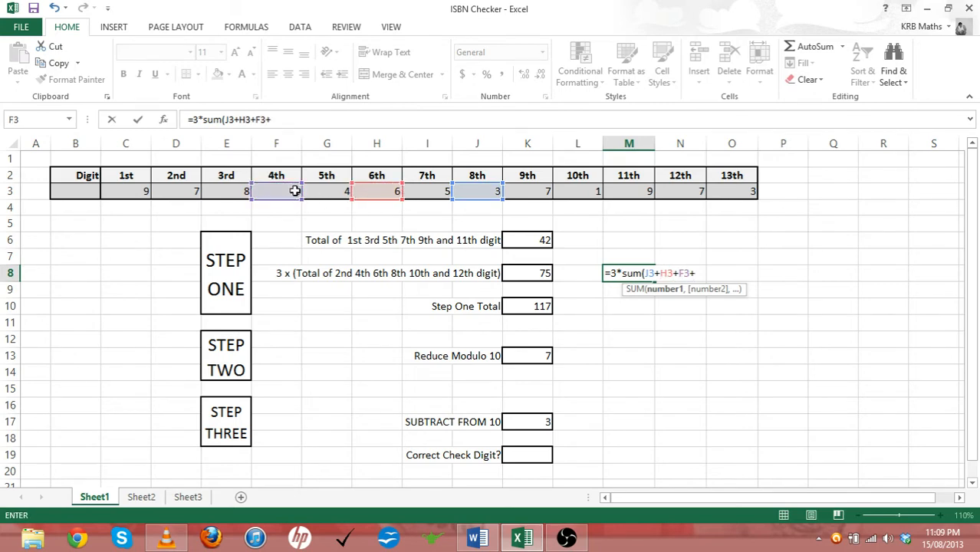
{"action": "left_click", "coordinate": [234, 191]}
{"action": "type", "text": ")"}
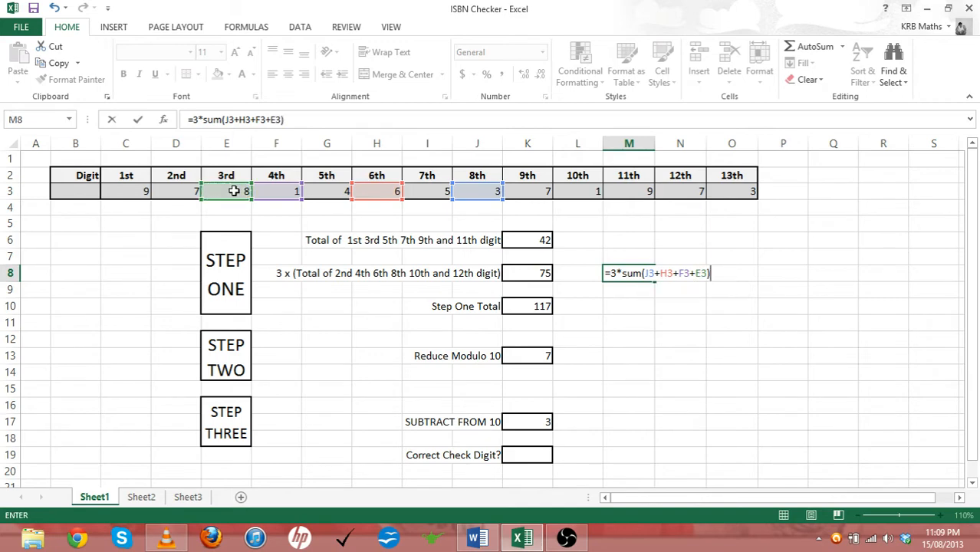
{"action": "key", "text": "Return"}
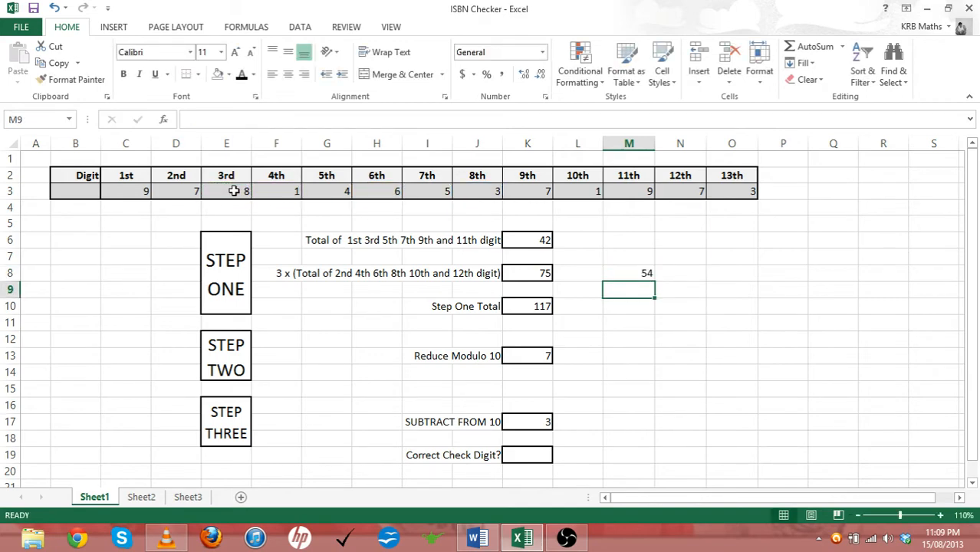
Clear the example tripled-sum formula from cell M8.
{"action": "left_click", "coordinate": [638, 274]}
{"action": "key", "text": "BackSpace"}
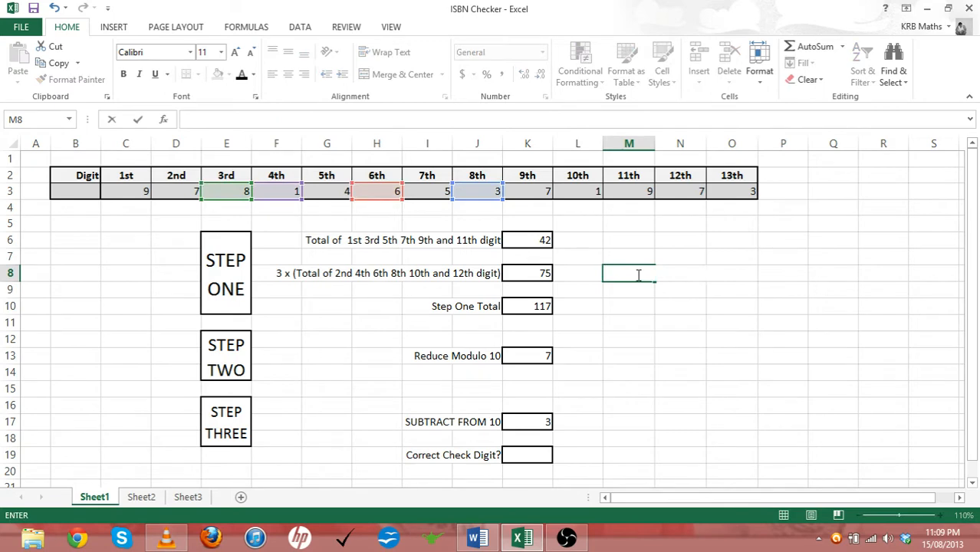
{"action": "key", "text": "Return"}
Enter the formula =mod(K10,10) in cell M13 to reduce the Step One Total modulo 10.
{"action": "key", "text": "Return"}
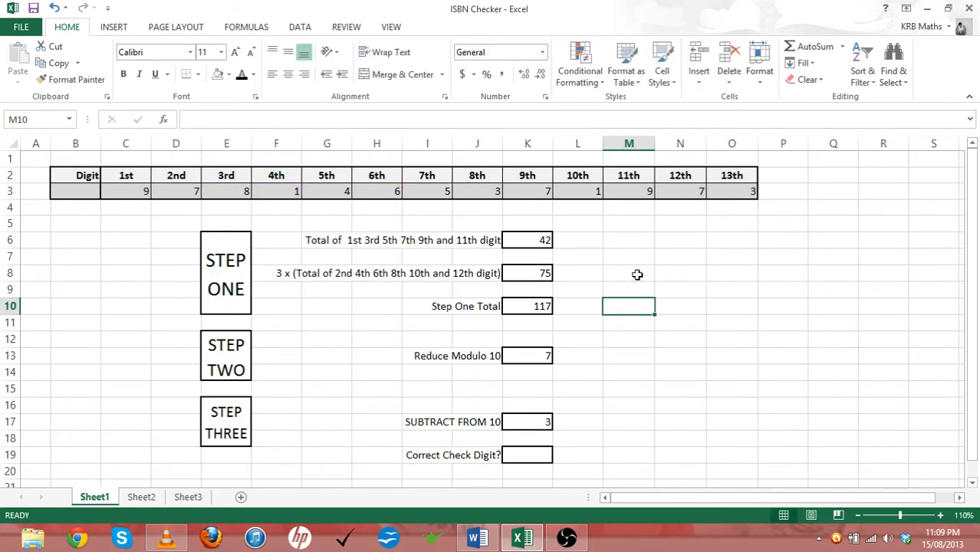
{"action": "key", "text": "Return"}
{"action": "key", "text": "Return"}
{"action": "key", "text": "Return"}
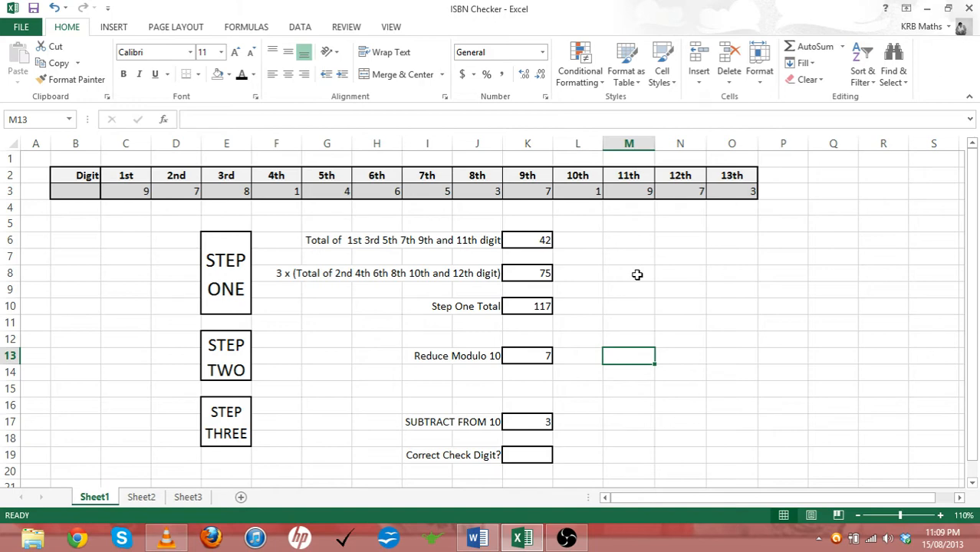
{"action": "type", "text": "="}
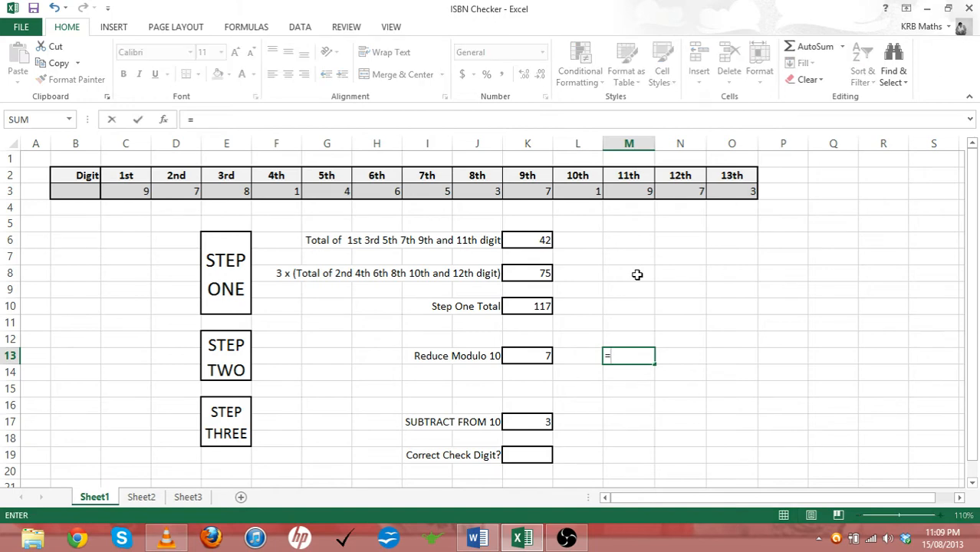
{"action": "type", "text": "mod"}
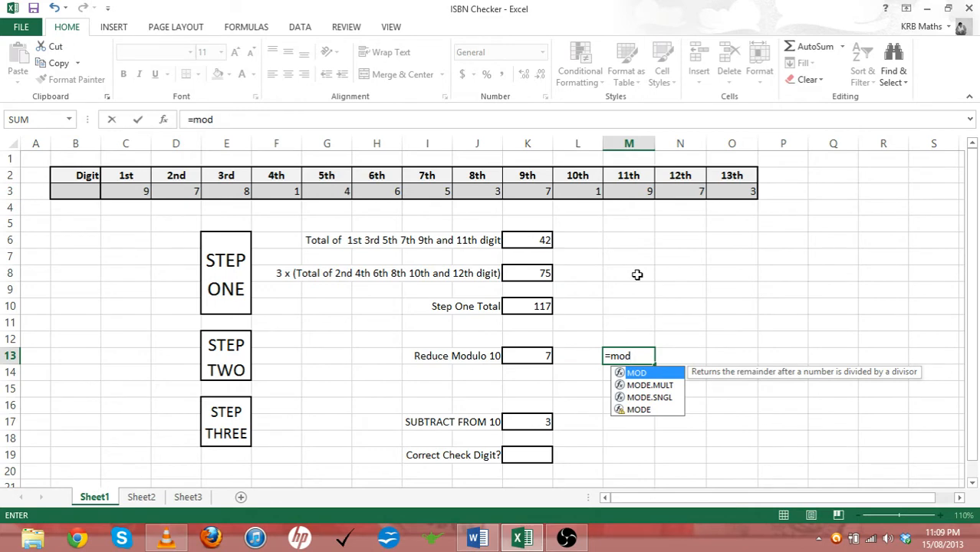
{"action": "type", "text": "("}
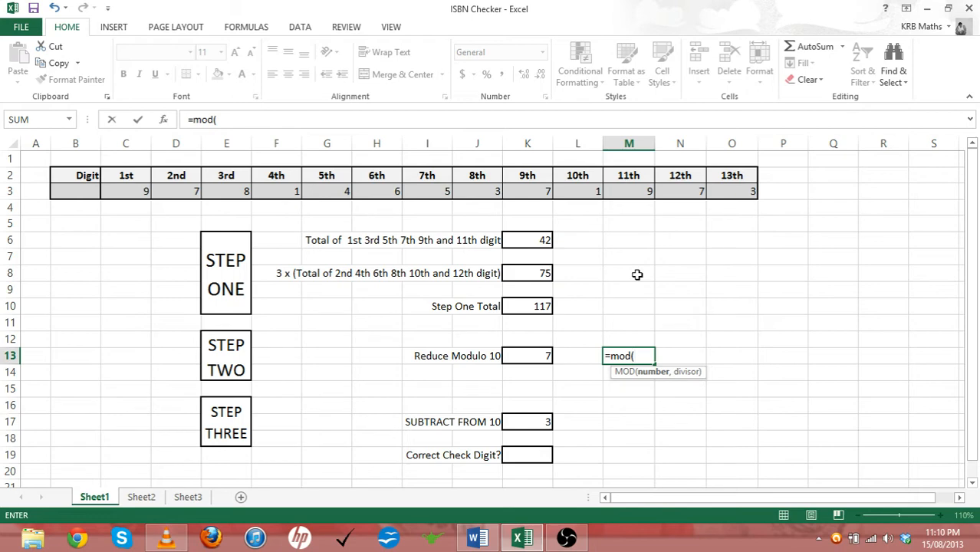
{"action": "left_click", "coordinate": [529, 307]}
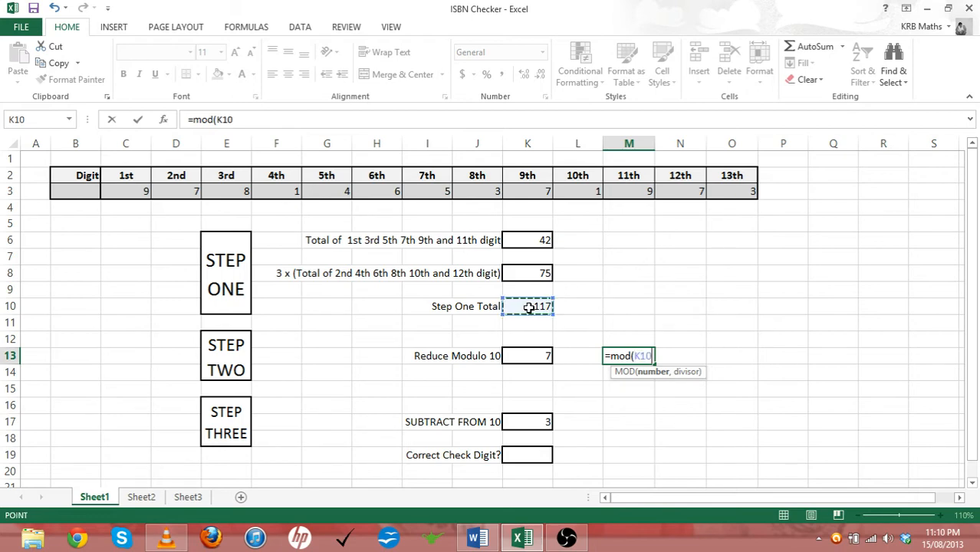
{"action": "type", "text": ","}
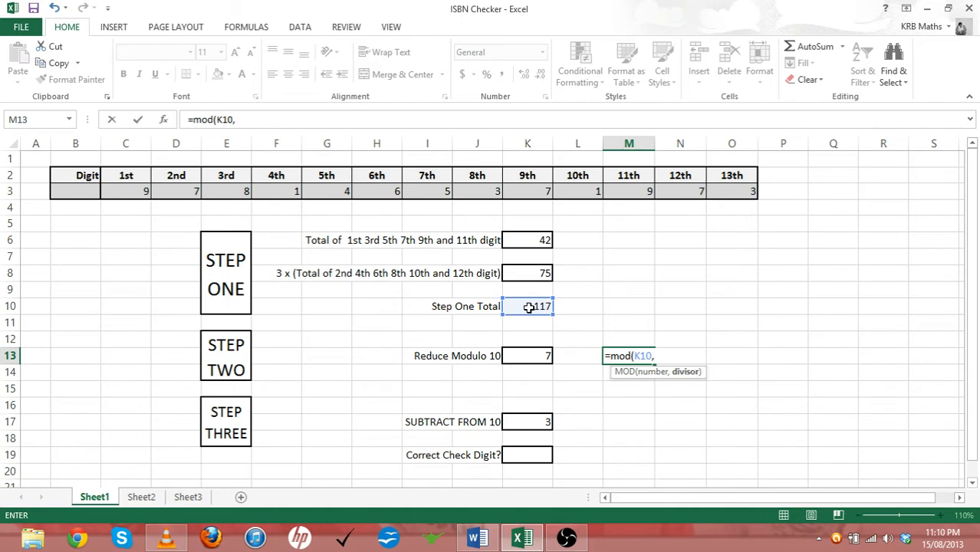
{"action": "type", "text": "10)"}
{"action": "key", "text": "Return"}
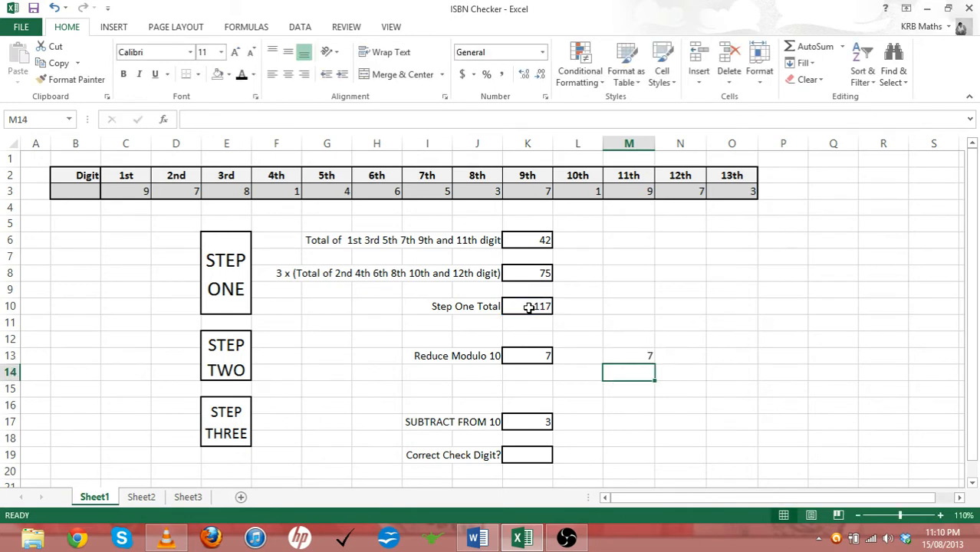
Change the divisor in cell M13's modulo formula to 12.
{"action": "left_click", "coordinate": [627, 353]}
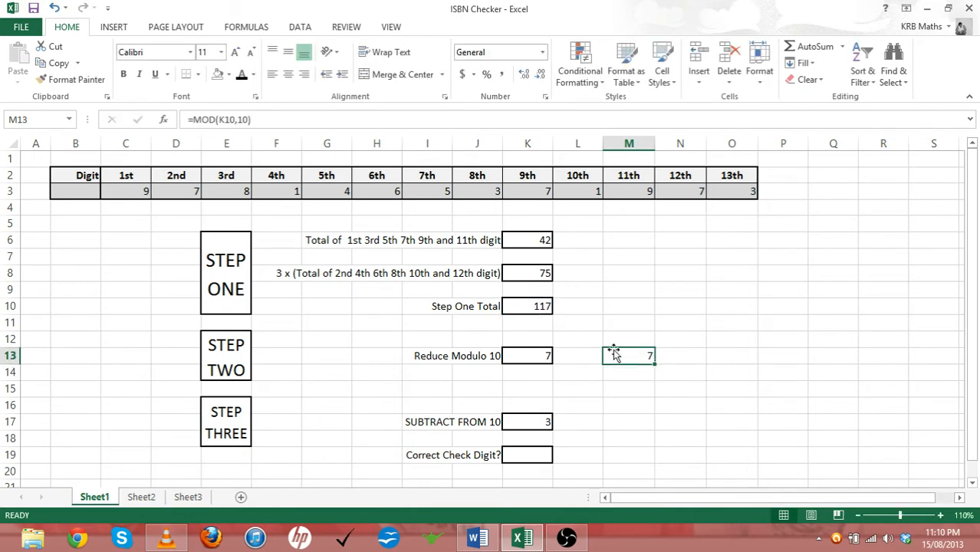
{"action": "left_click", "coordinate": [241, 119]}
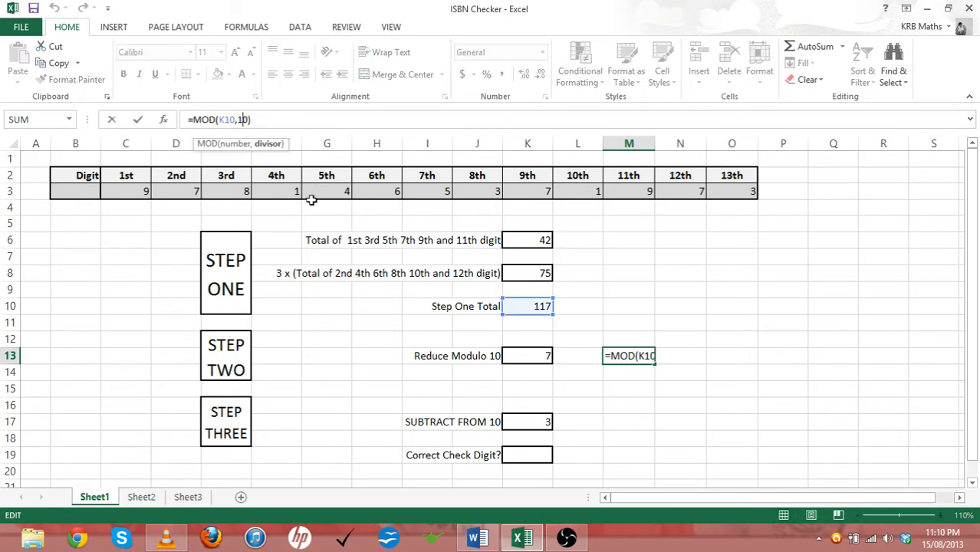
{"action": "key", "text": "Delete"}
{"action": "type", "text": "2"}
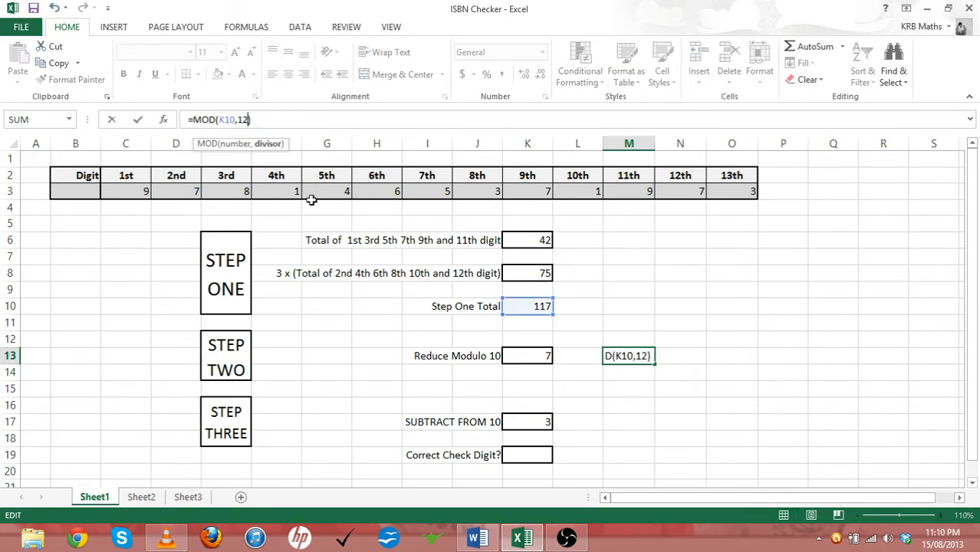
{"action": "key", "text": "Return"}
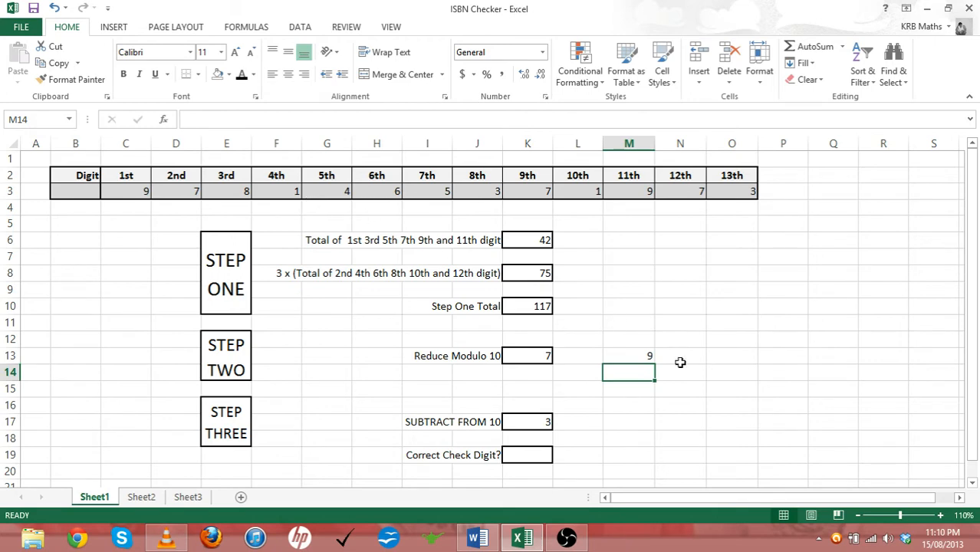
Clear the example modulo formula from cell M13.
{"action": "left_click", "coordinate": [632, 358]}
{"action": "key", "text": "Delete"}
{"action": "key", "text": "Down"}
{"action": "key", "text": "Down"}
{"action": "key", "text": "Down"}
{"action": "key", "text": "Down"}
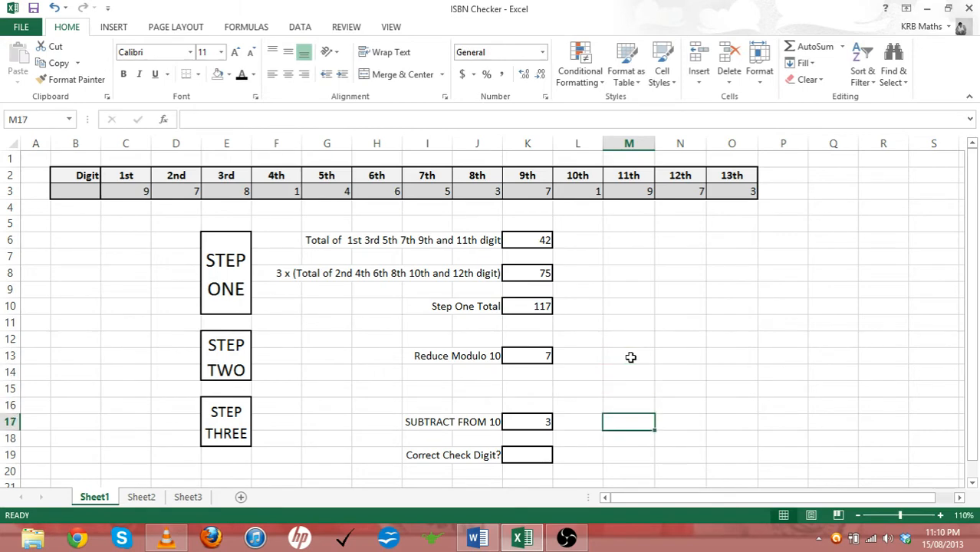
{"action": "left_click", "coordinate": [519, 354]}
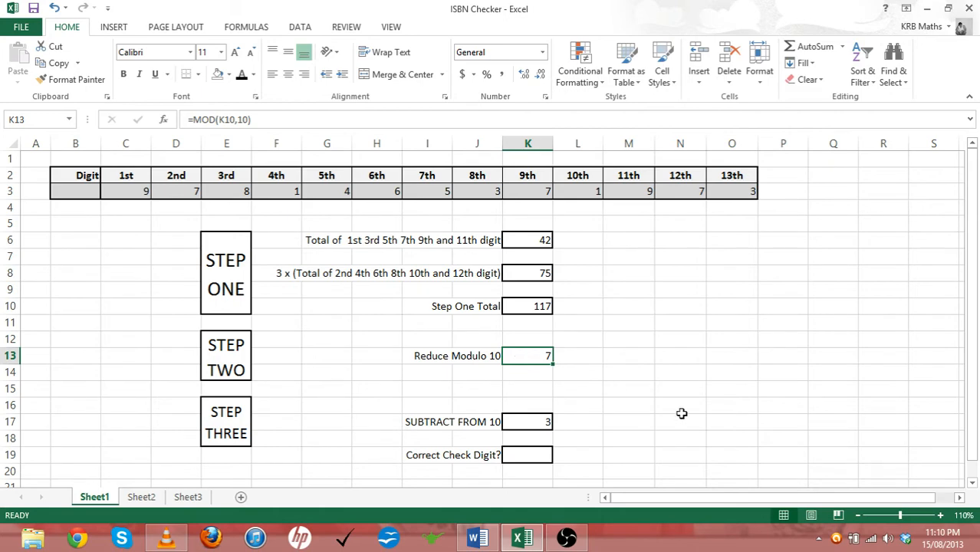
{"action": "left_click", "coordinate": [644, 421]}
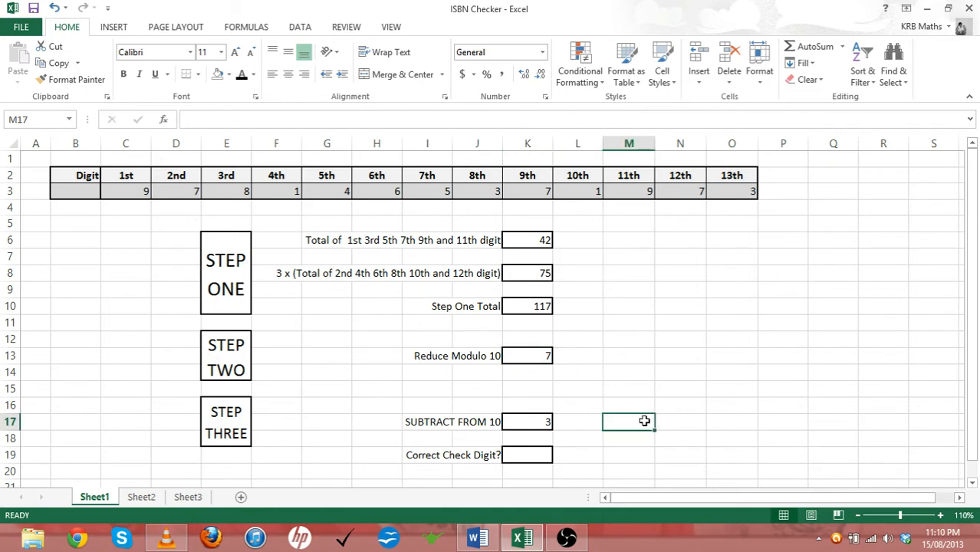
Enter the formula =if(K17=O3,"Yes!") in cell K19 to test the 13th digit against the calculated check digit.
{"action": "left_click", "coordinate": [537, 455]}
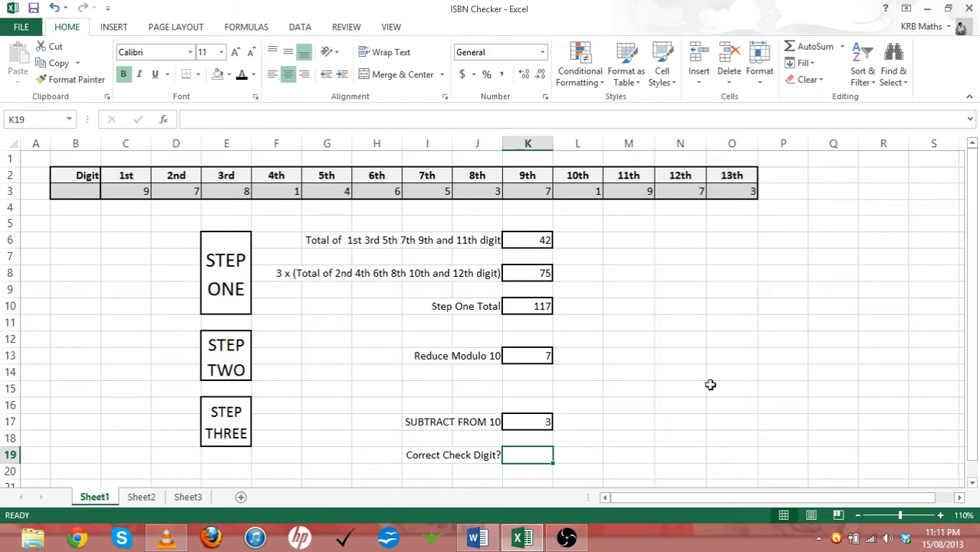
{"action": "type", "text": "="}
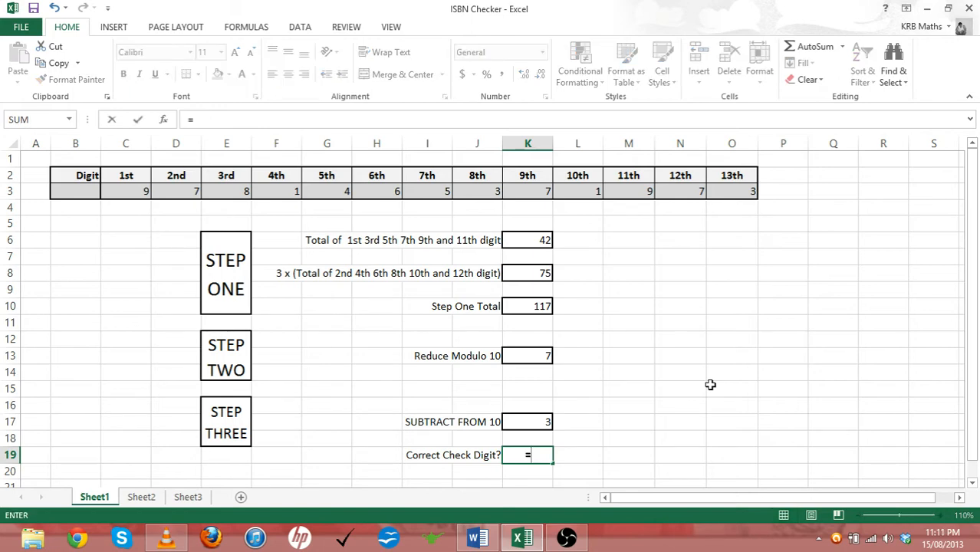
{"action": "type", "text": "if"}
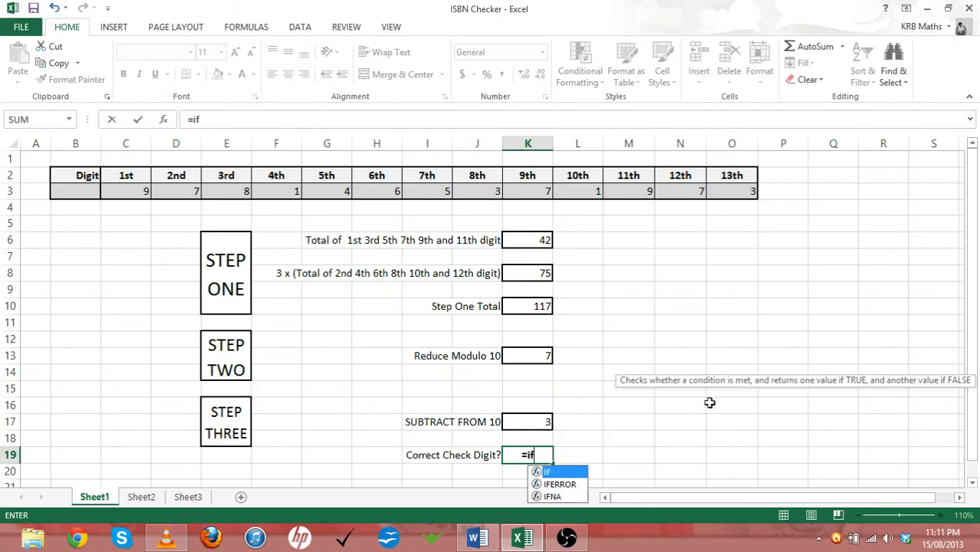
{"action": "type", "text": "("}
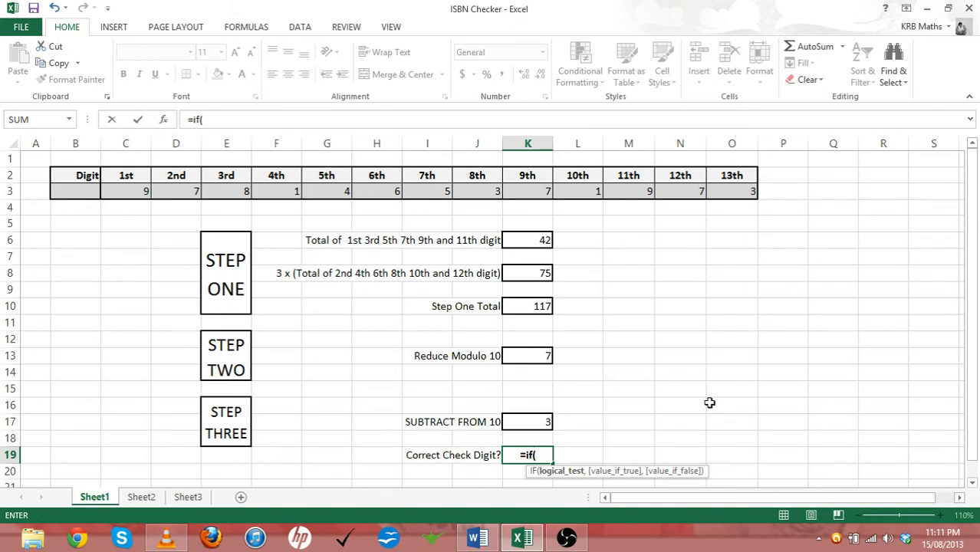
{"action": "left_click", "coordinate": [535, 421]}
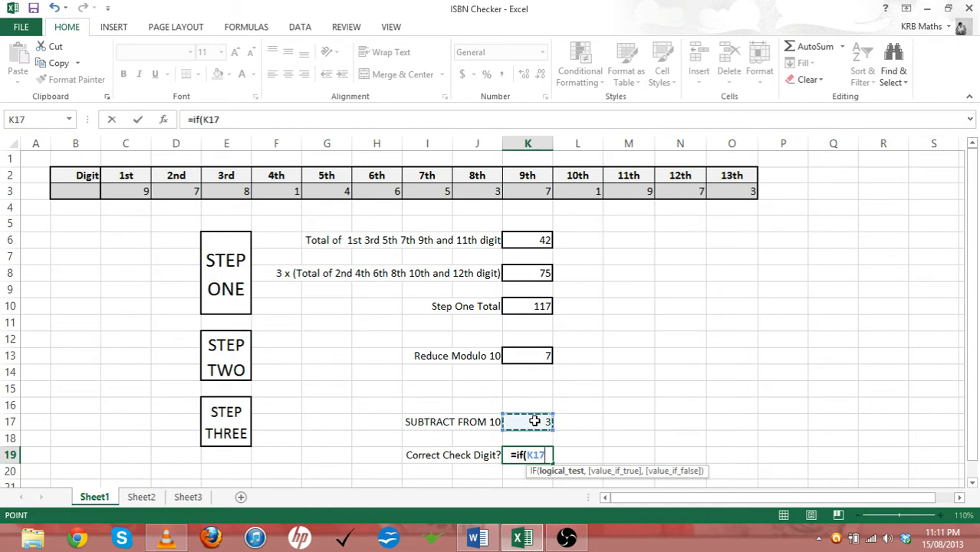
{"action": "type", "text": "="}
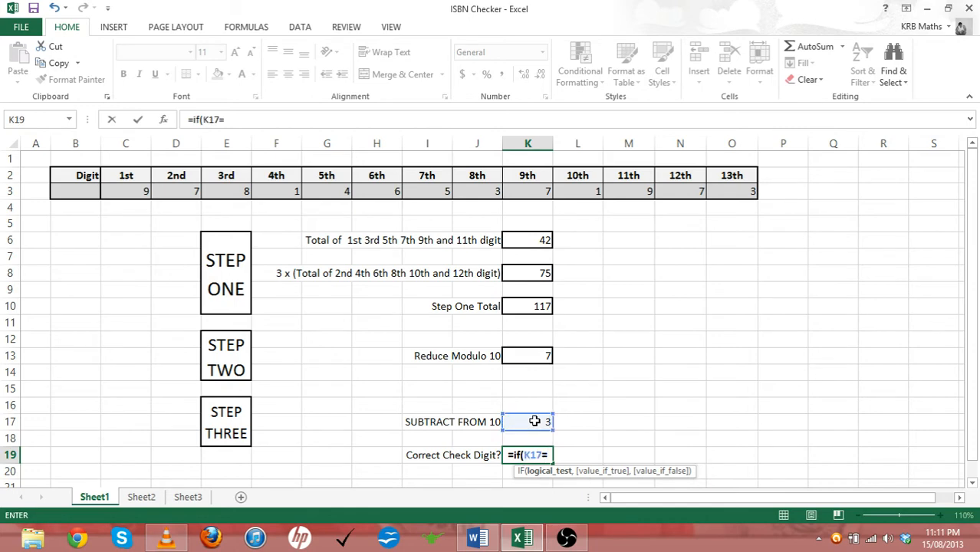
{"action": "left_click", "coordinate": [736, 191]}
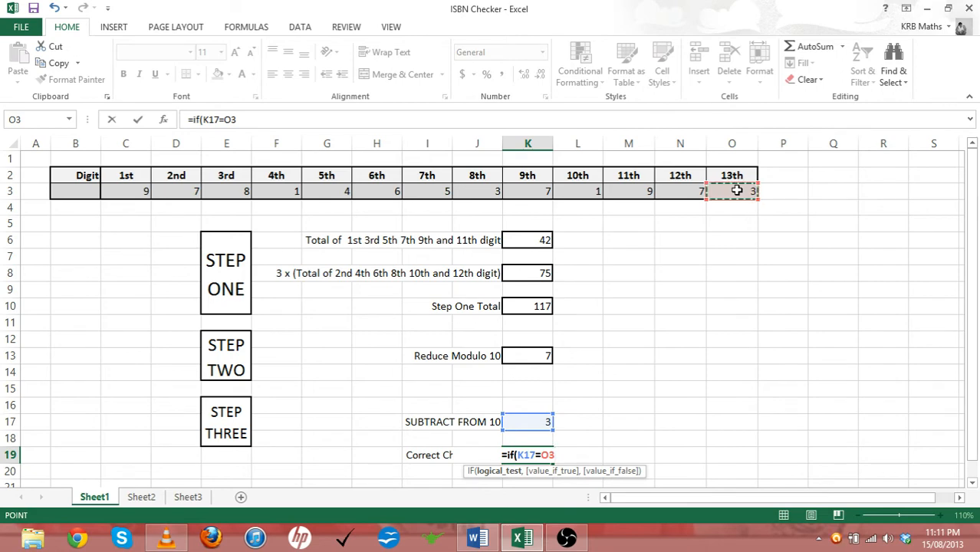
{"action": "type", "text": ","}
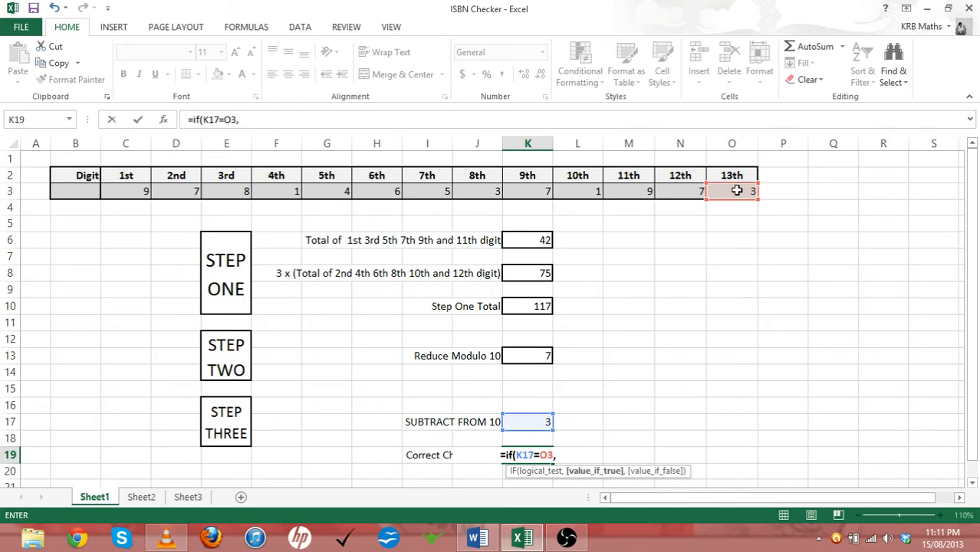
{"action": "type", "text": "\""}
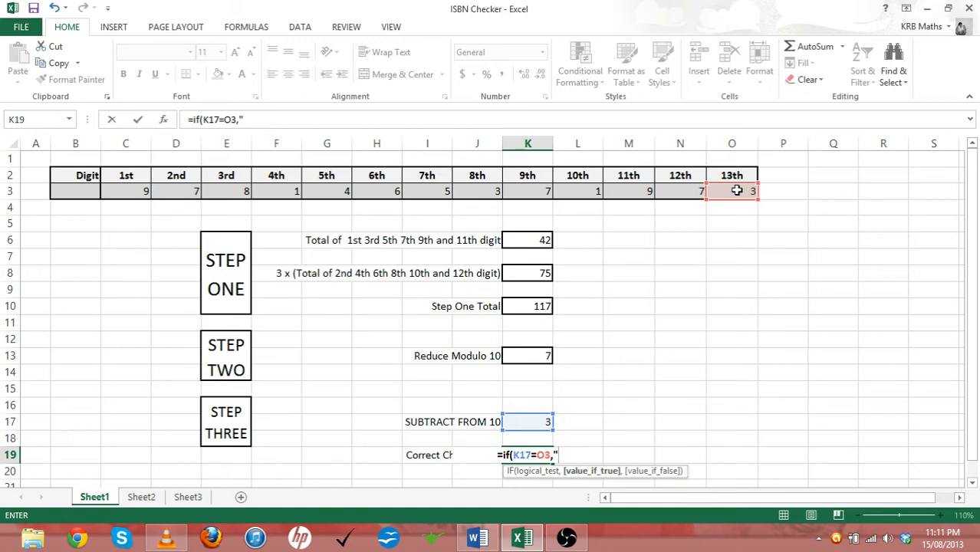
{"action": "type", "text": "Yes"}
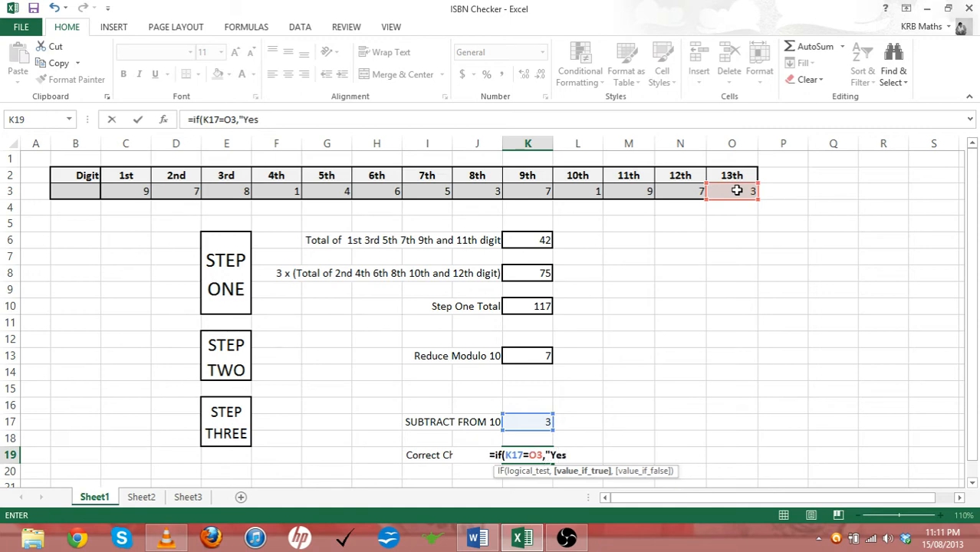
{"action": "type", "text": "!\""}
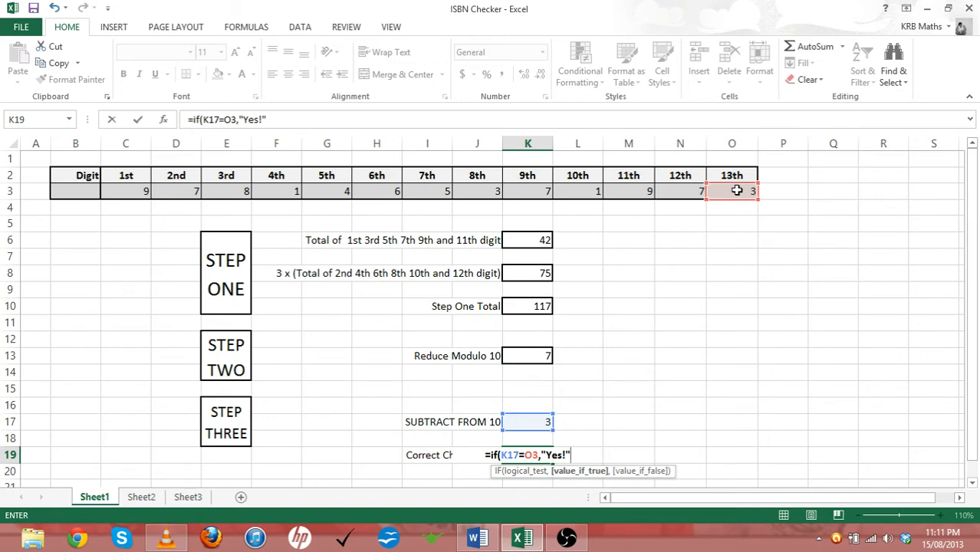
{"action": "type", "text": ")"}
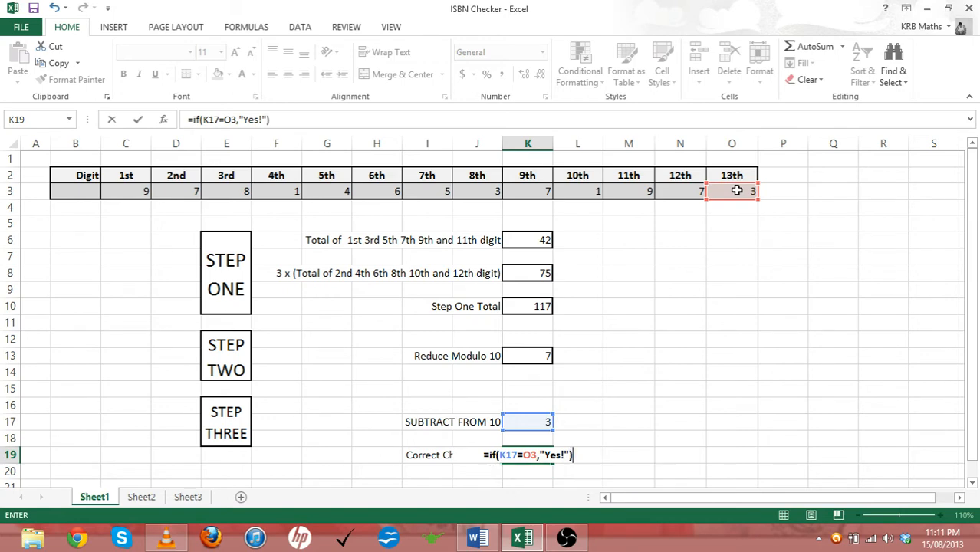
{"action": "key", "text": "Return"}
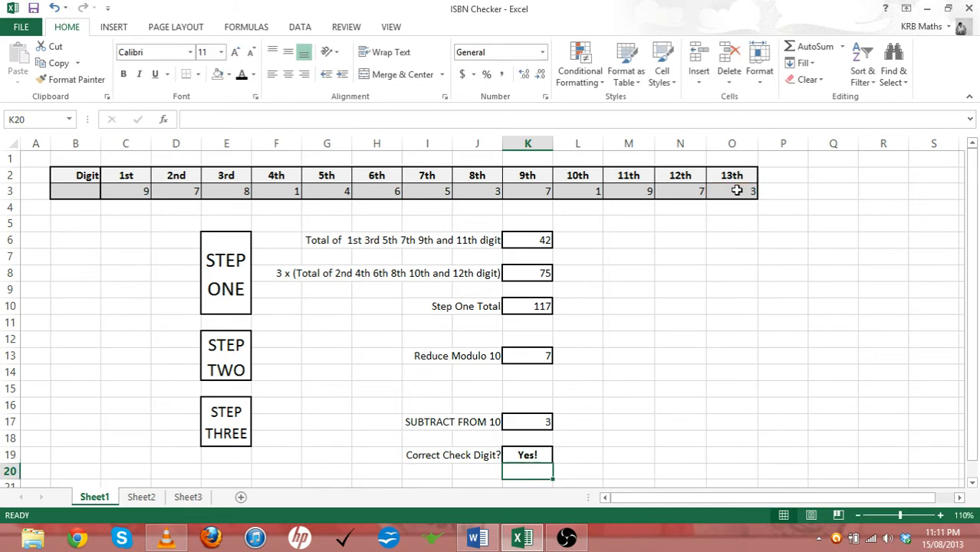
Test the check digit formula by setting the 13th digit in cell O3 to 5.
{"action": "left_click", "coordinate": [664, 396]}
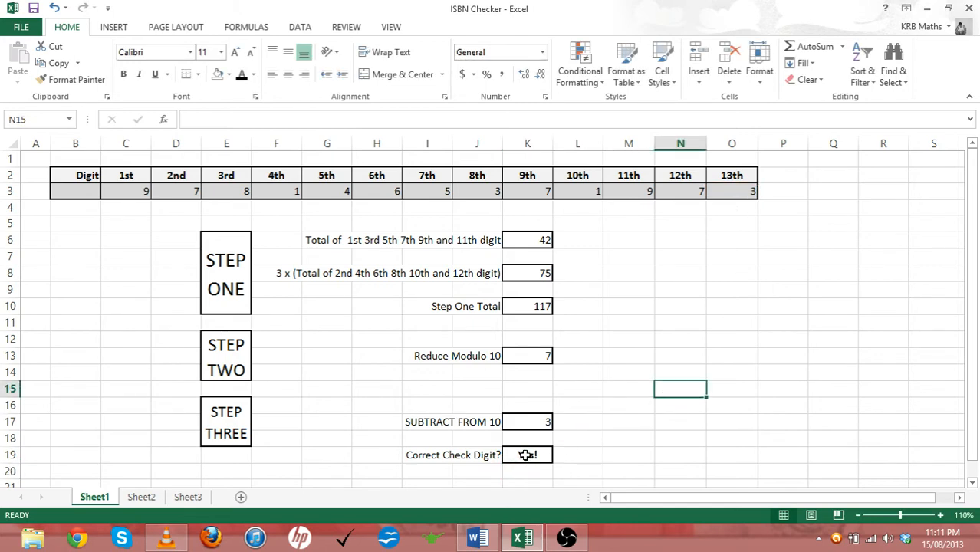
{"action": "left_click", "coordinate": [532, 421]}
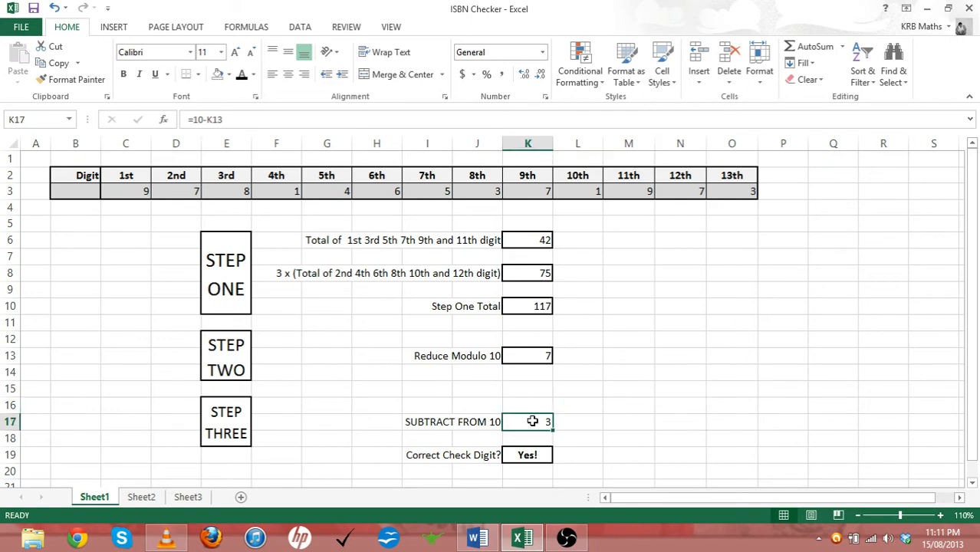
{"action": "left_click", "coordinate": [740, 191]}
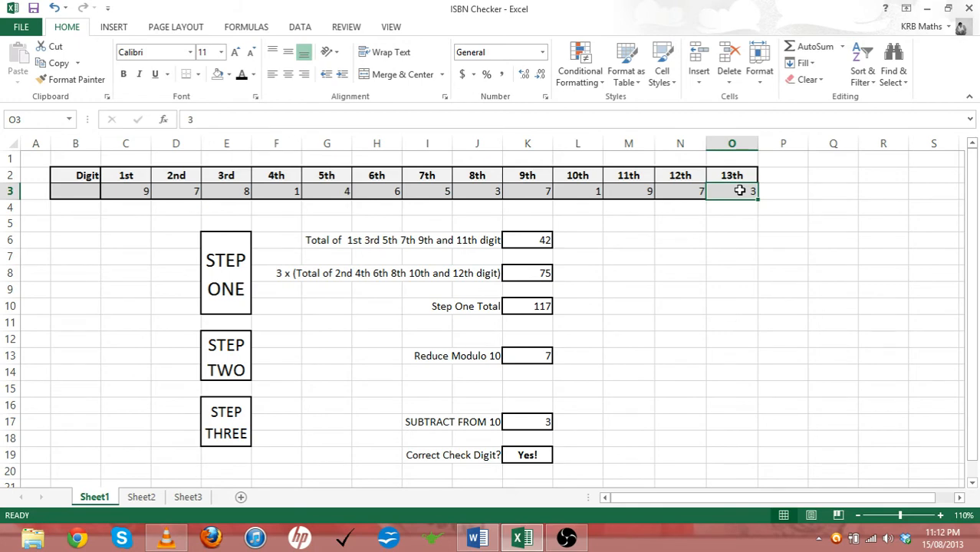
{"action": "type", "text": "5"}
{"action": "key", "text": "Return"}
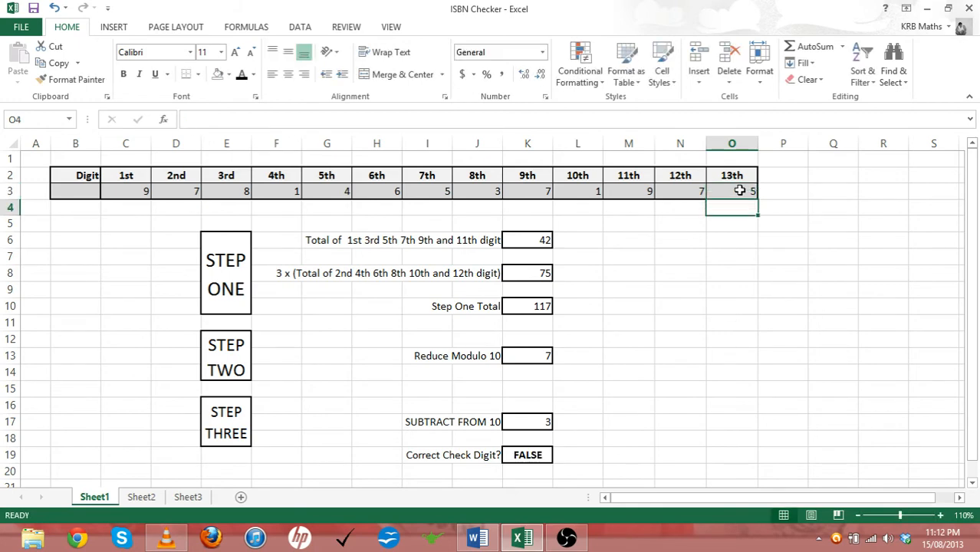
Try 2 and the letter u as the 13th digit in cell O3.
{"action": "left_click", "coordinate": [740, 191]}
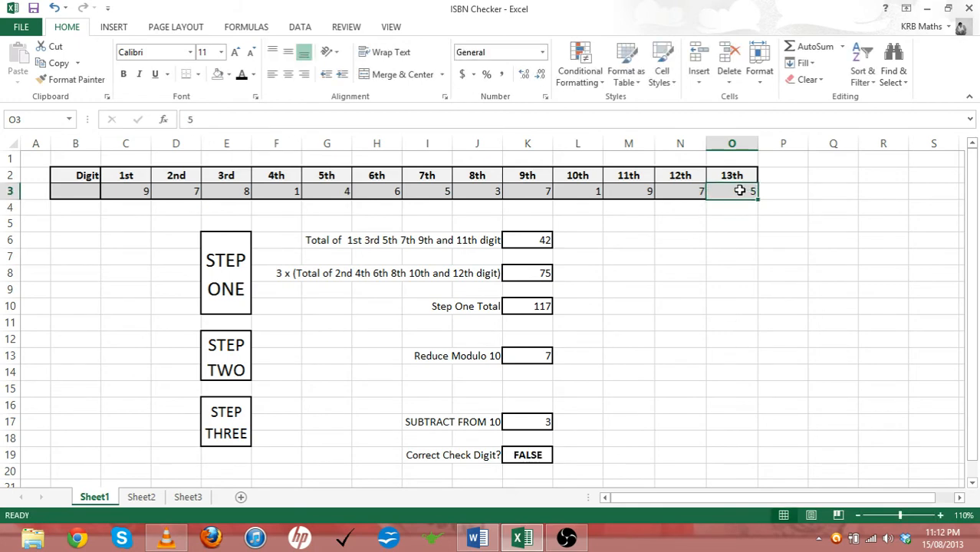
{"action": "type", "text": "2"}
{"action": "key", "text": "Return"}
{"action": "left_click", "coordinate": [740, 191]}
{"action": "type", "text": "u"}
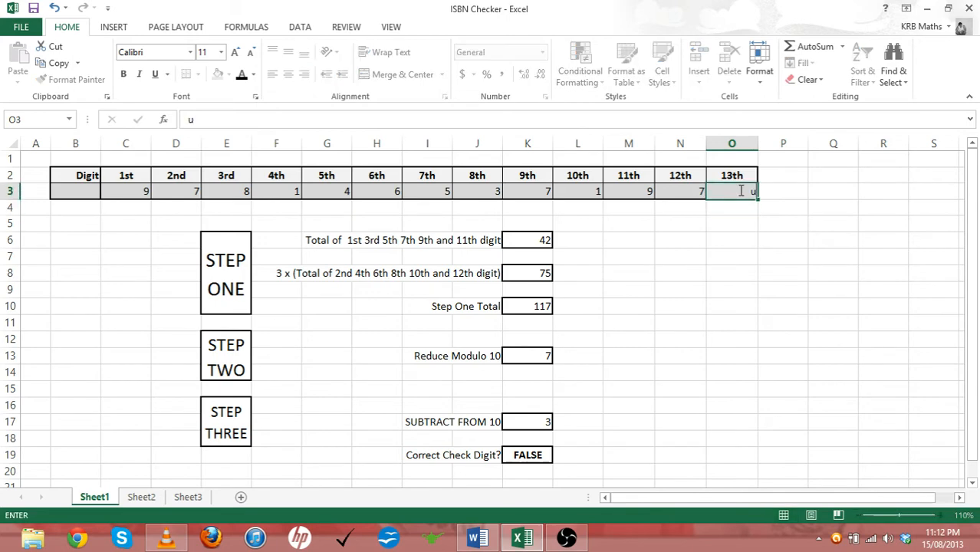
{"action": "key", "text": "Return"}
Set the 13th digit in cell O3 to 9.
{"action": "left_click", "coordinate": [740, 191]}
{"action": "type", "text": "9"}
{"action": "key", "text": "Return"}
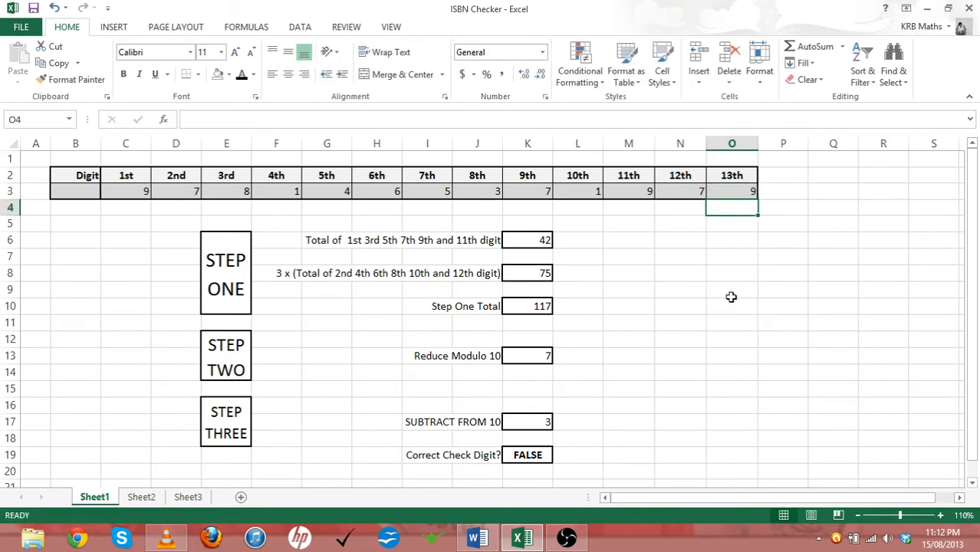
Set the 13th digit in cell O3 to 3.
{"action": "key", "text": "Up"}
{"action": "type", "text": "3"}
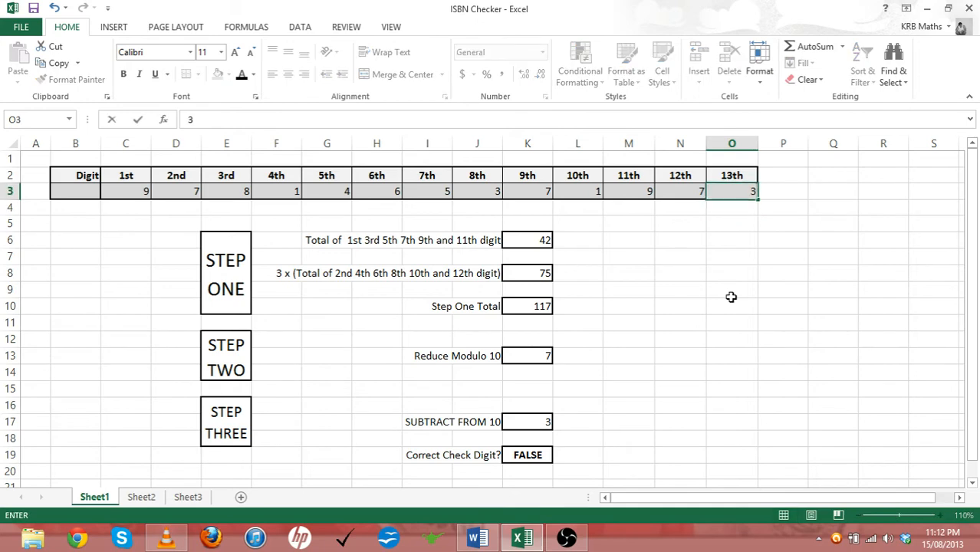
{"action": "key", "text": "Return"}
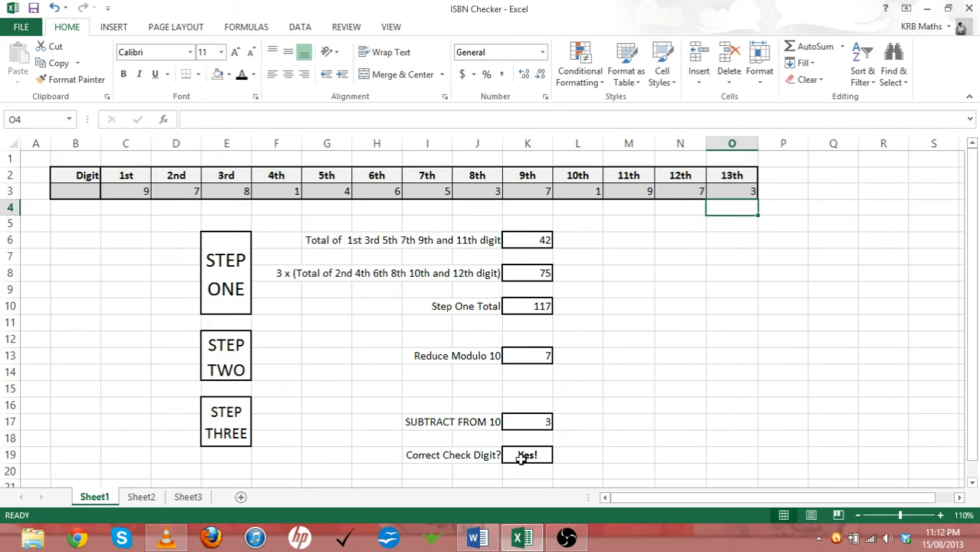
Give the Correct Check Digit result cell K19 a red fill and white text.
{"action": "left_click", "coordinate": [229, 76]}
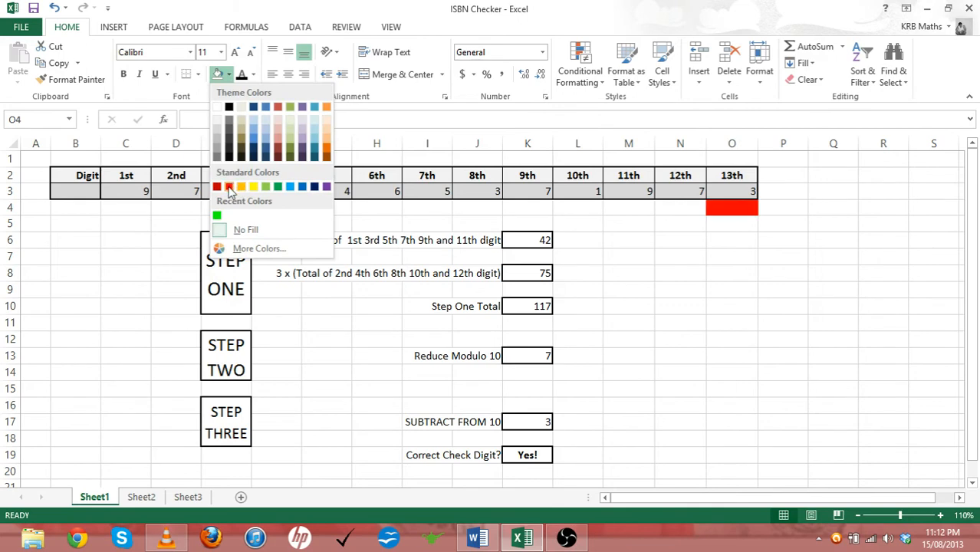
{"action": "left_click", "coordinate": [614, 466]}
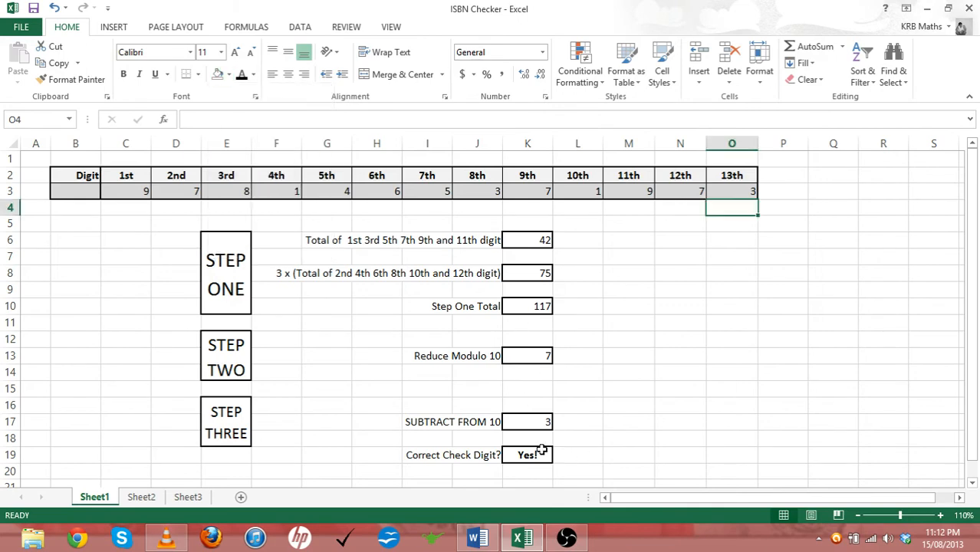
{"action": "left_click", "coordinate": [541, 452]}
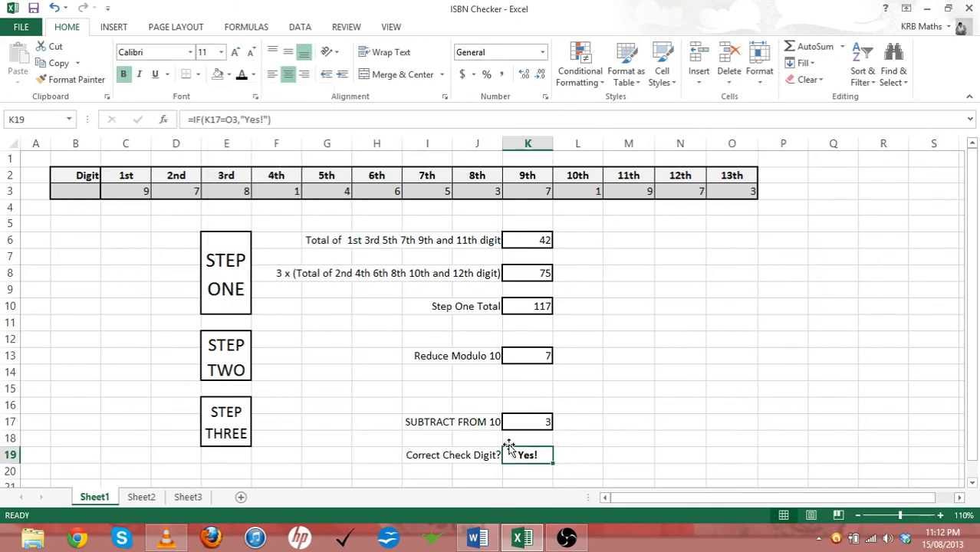
{"action": "left_click", "coordinate": [231, 76]}
{"action": "left_click", "coordinate": [229, 190]}
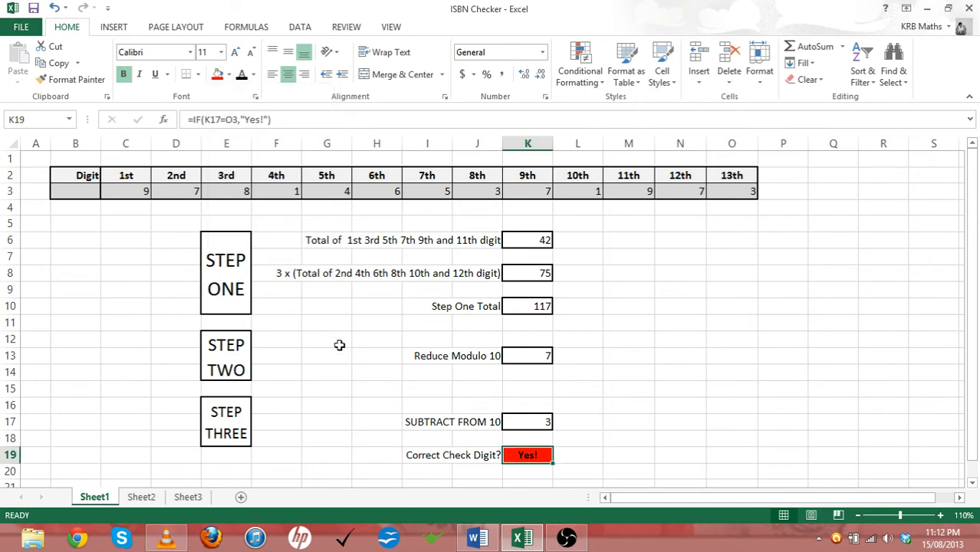
{"action": "left_click", "coordinate": [254, 76]}
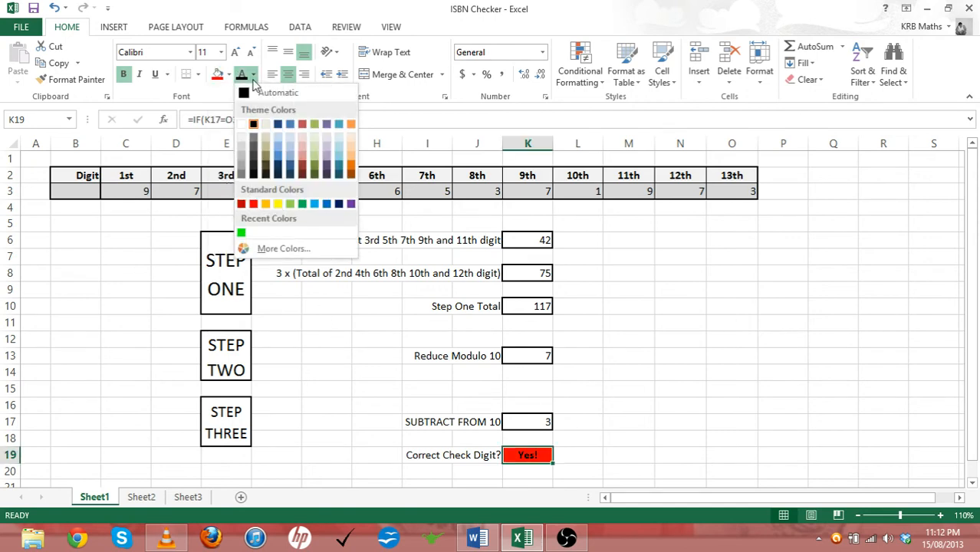
{"action": "left_click", "coordinate": [241, 125]}
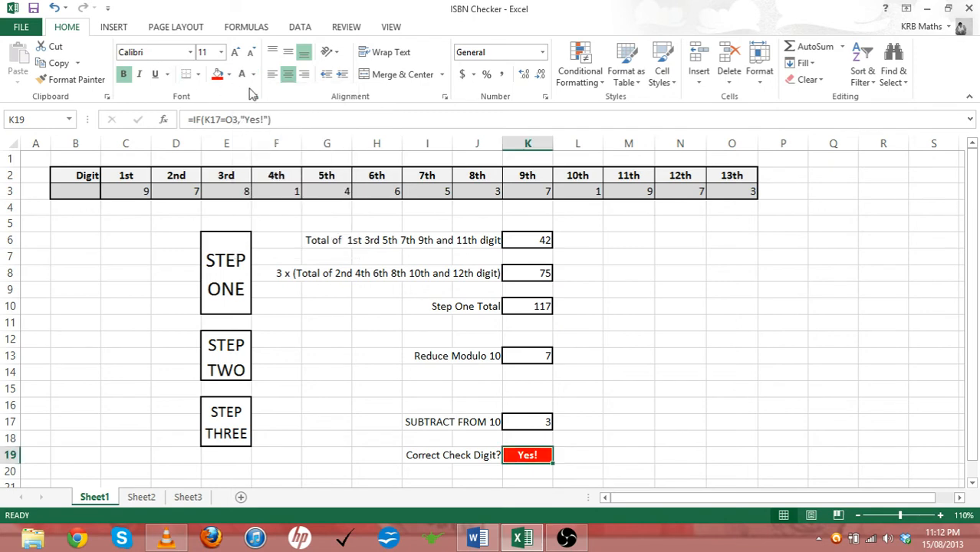
{"action": "left_click", "coordinate": [629, 376]}
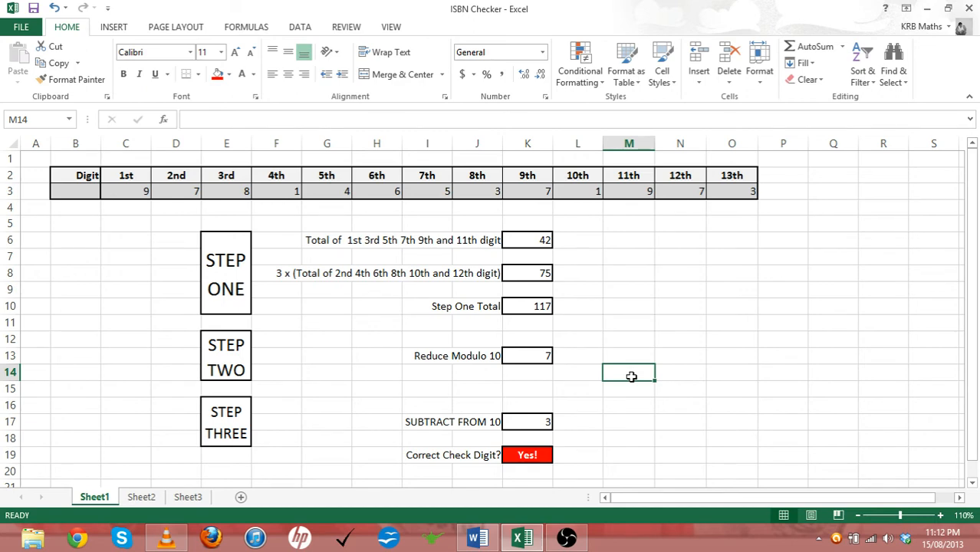
Create a conditional formatting rule on cell K19 for cells with specific text containing "Yes!".
{"action": "left_click", "coordinate": [530, 456]}
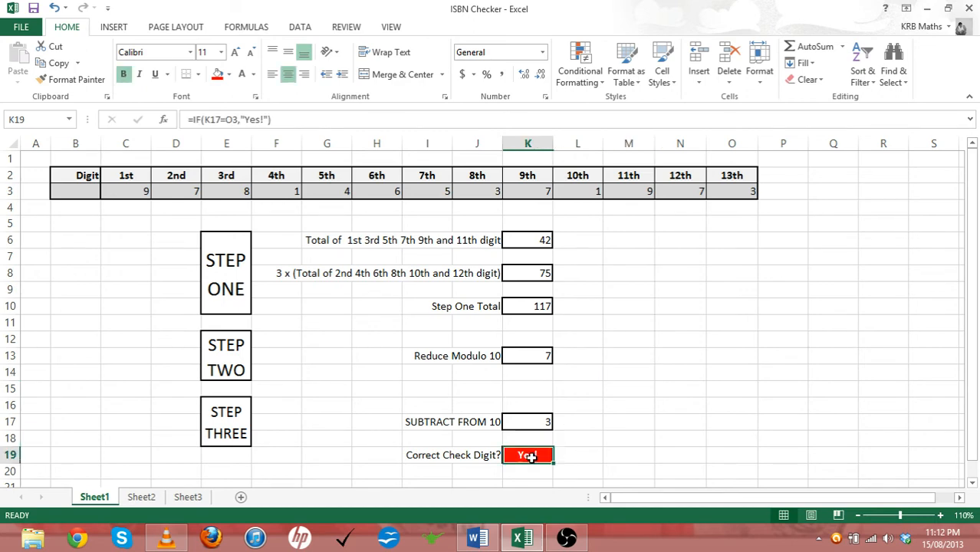
{"action": "left_click", "coordinate": [602, 90]}
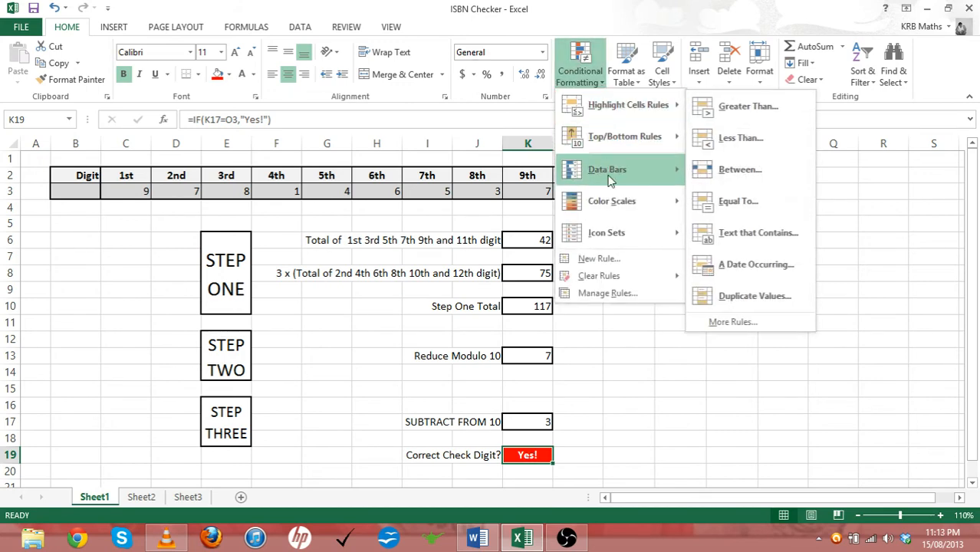
{"action": "mouse_move", "coordinate": [612, 203]}
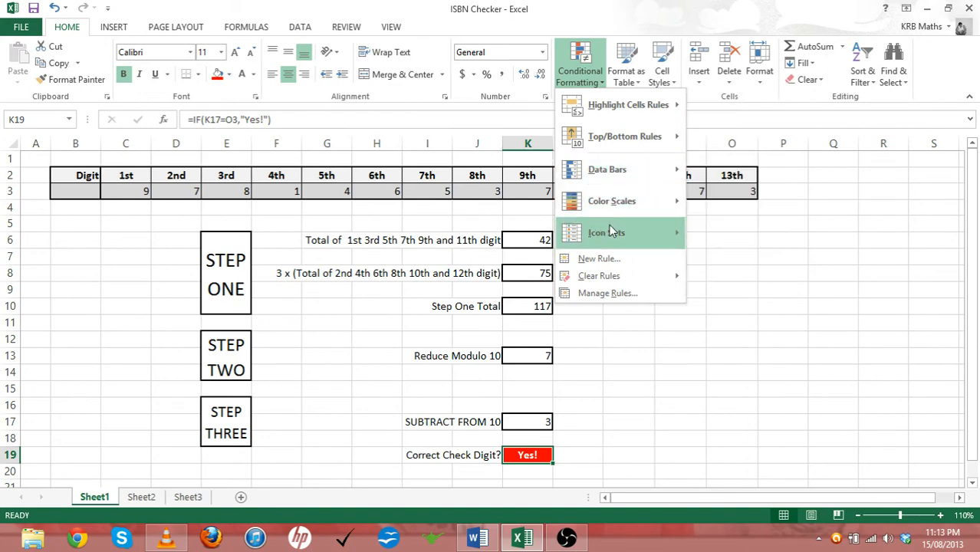
{"action": "mouse_move", "coordinate": [611, 231]}
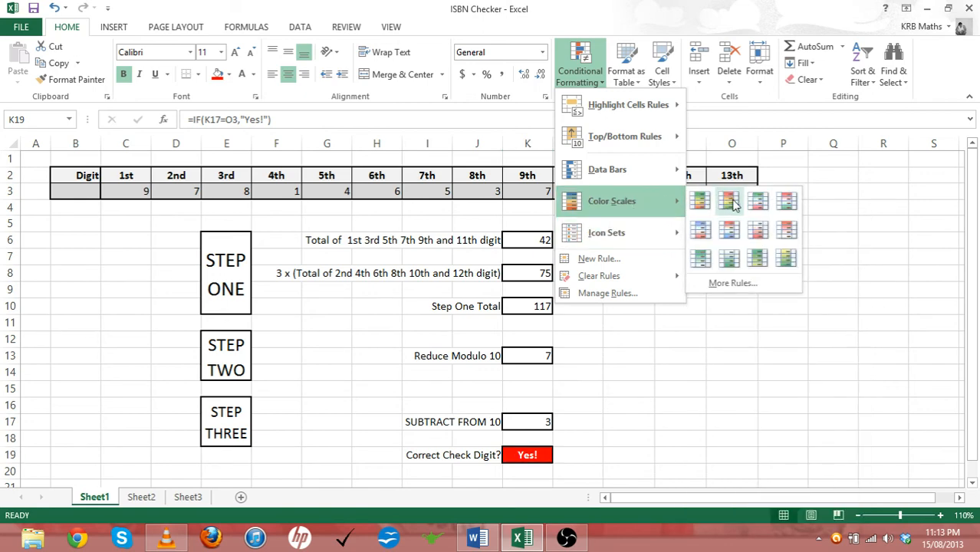
{"action": "left_click", "coordinate": [733, 284]}
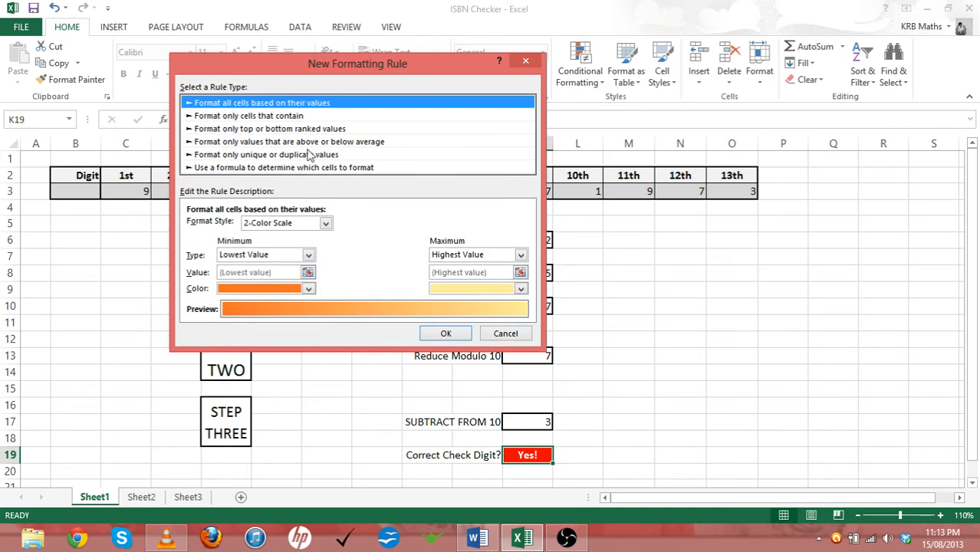
{"action": "left_click", "coordinate": [297, 116]}
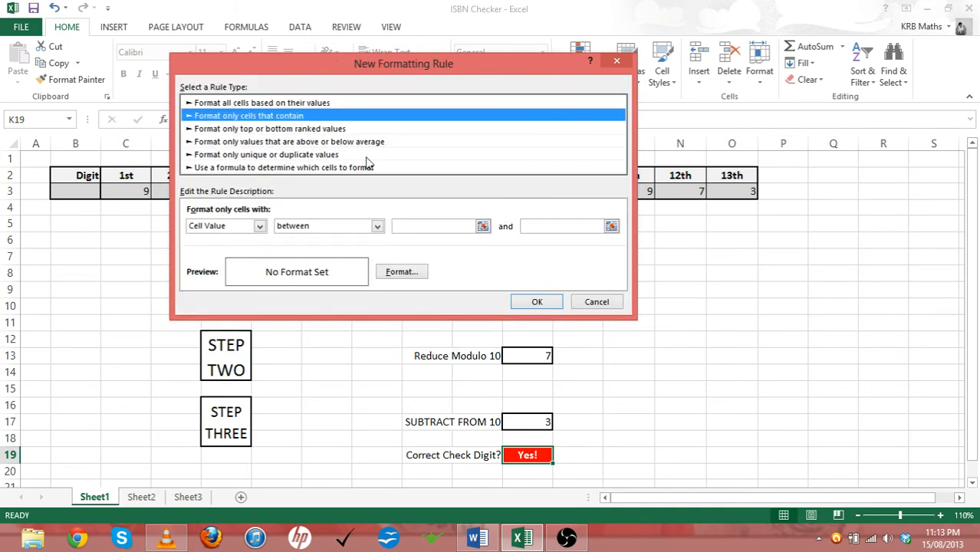
{"action": "left_click", "coordinate": [237, 228]}
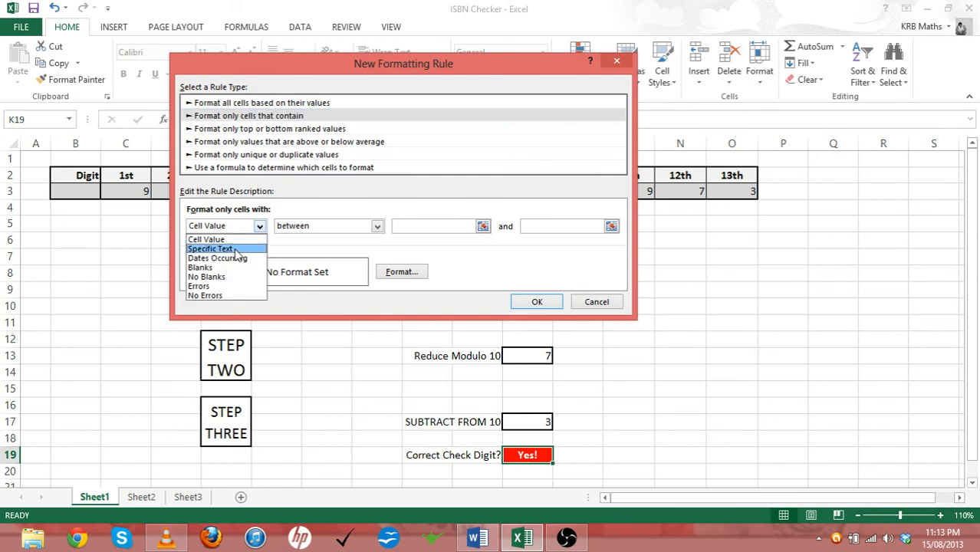
{"action": "left_click", "coordinate": [236, 252]}
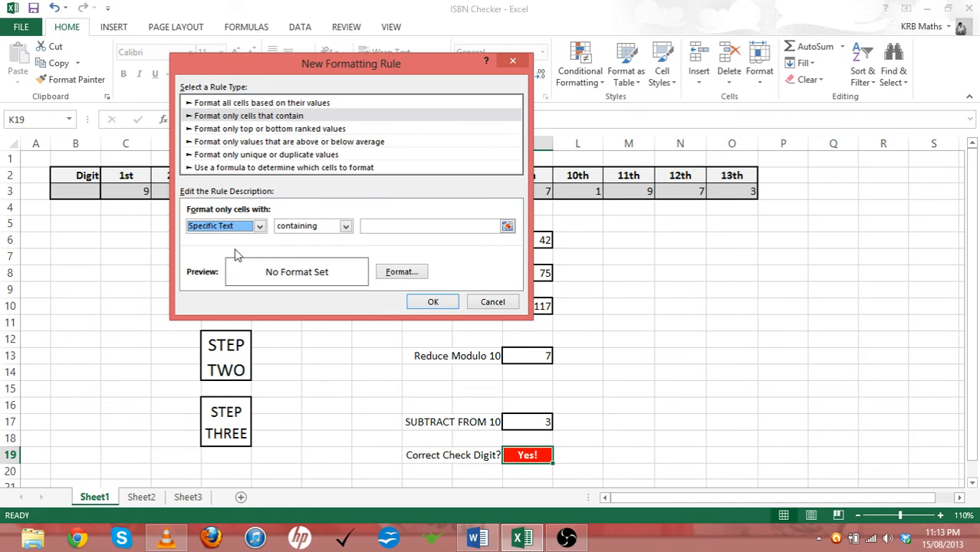
{"action": "left_click", "coordinate": [373, 228]}
{"action": "type", "text": "Yes!"}
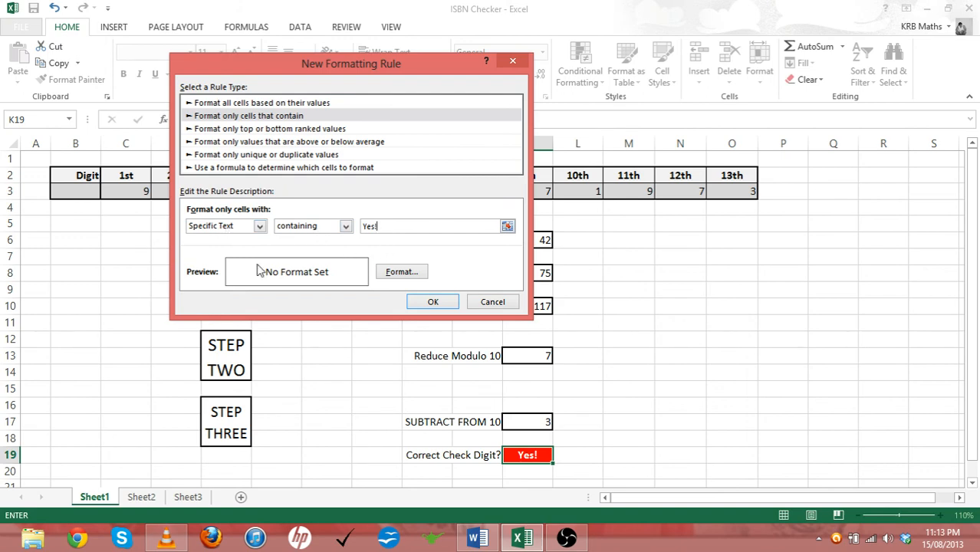
Give the "Yes!" rule a bright green fill from the standard colour palette and apply it to cell K19.
{"action": "left_click", "coordinate": [399, 273]}
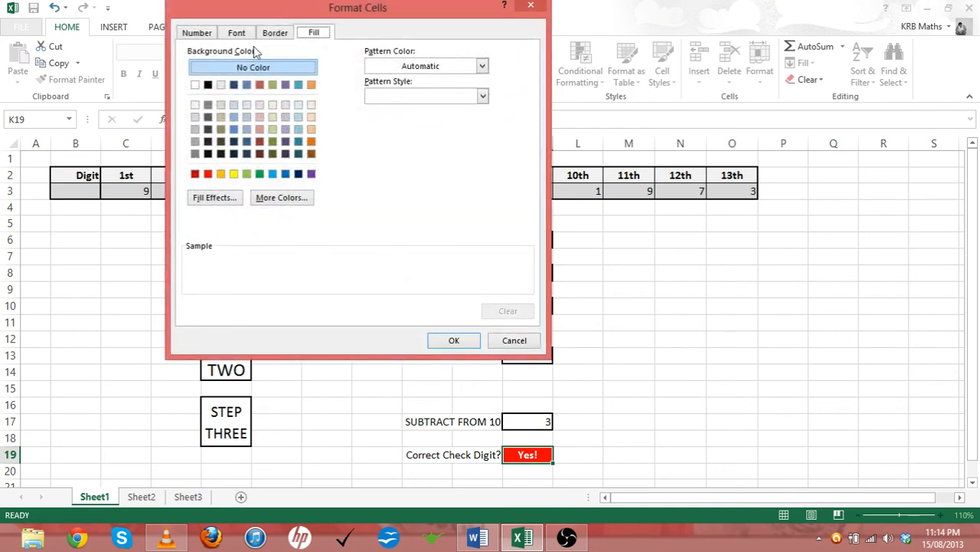
{"action": "left_click", "coordinate": [194, 34]}
{"action": "left_click", "coordinate": [237, 33]}
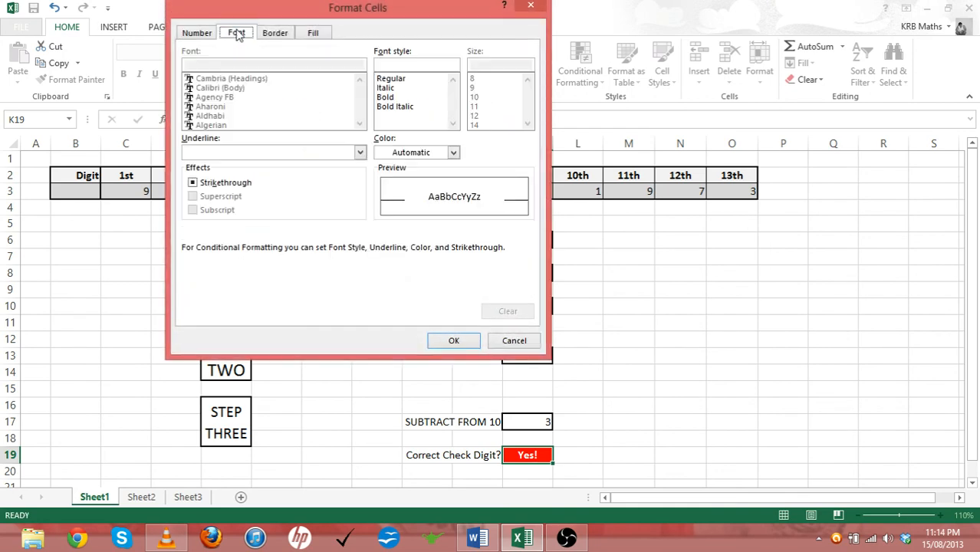
{"action": "left_click", "coordinate": [274, 33]}
{"action": "left_click", "coordinate": [311, 33]}
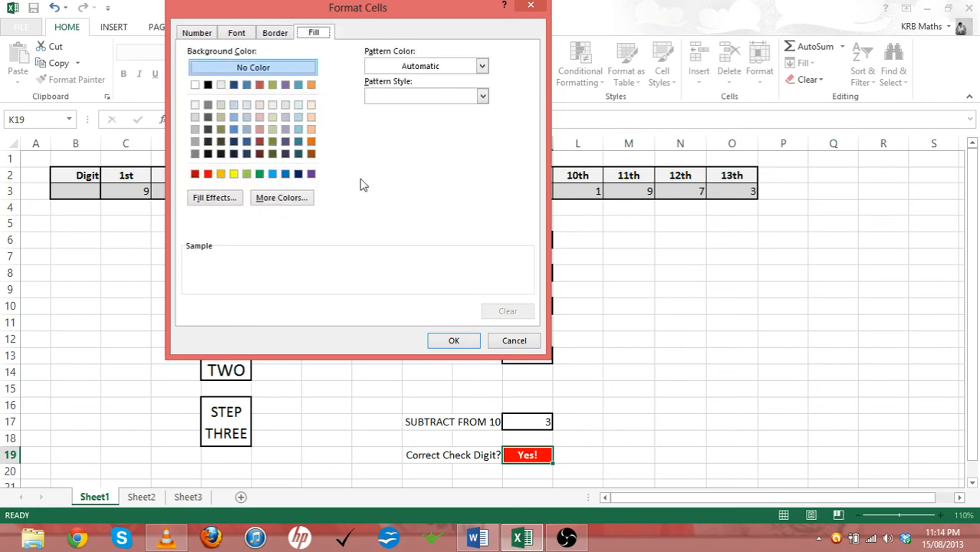
{"action": "left_click", "coordinate": [271, 199]}
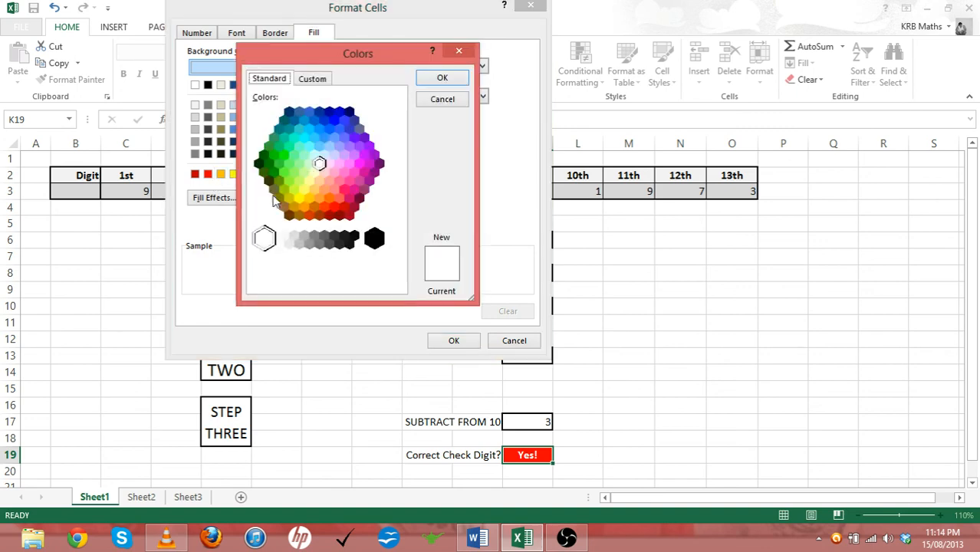
{"action": "left_click", "coordinate": [283, 156]}
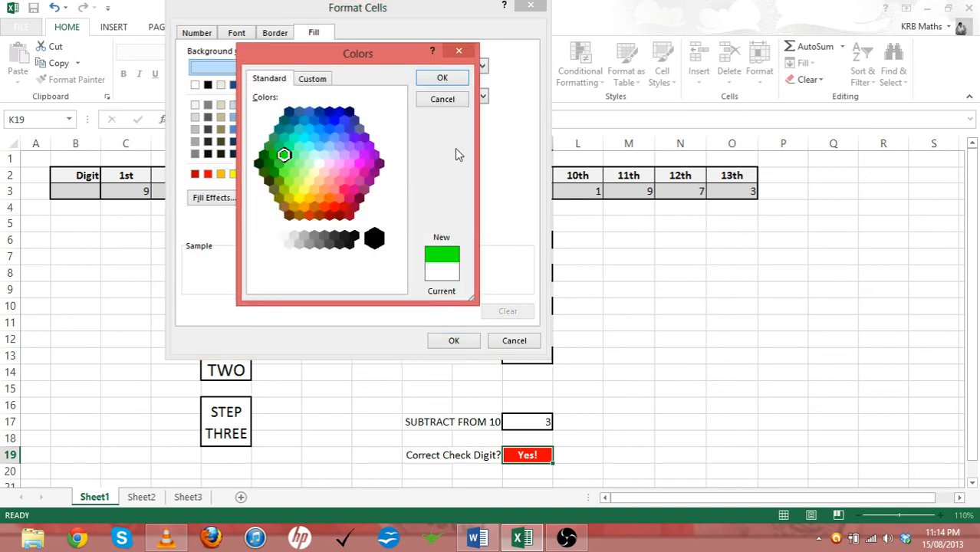
{"action": "left_click", "coordinate": [440, 79]}
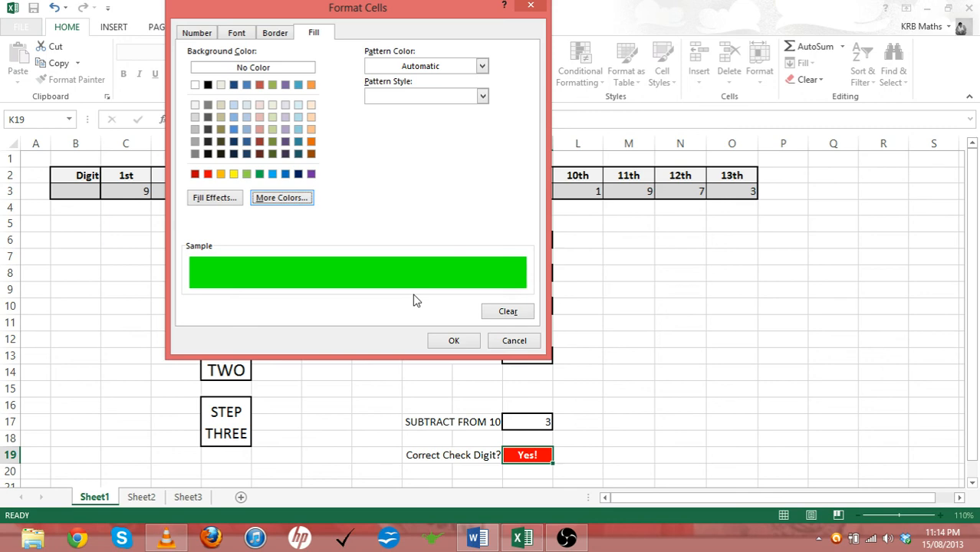
{"action": "left_click", "coordinate": [449, 342]}
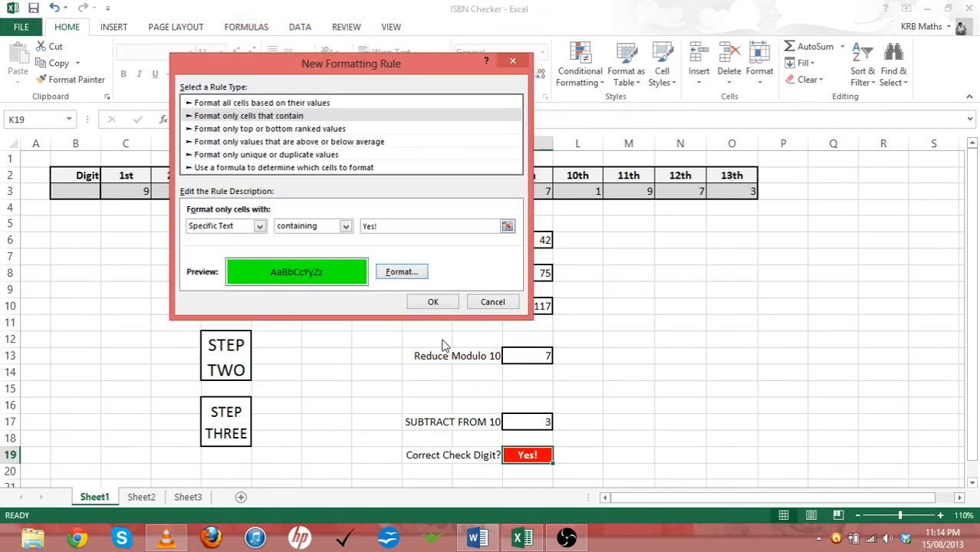
{"action": "left_click", "coordinate": [433, 302]}
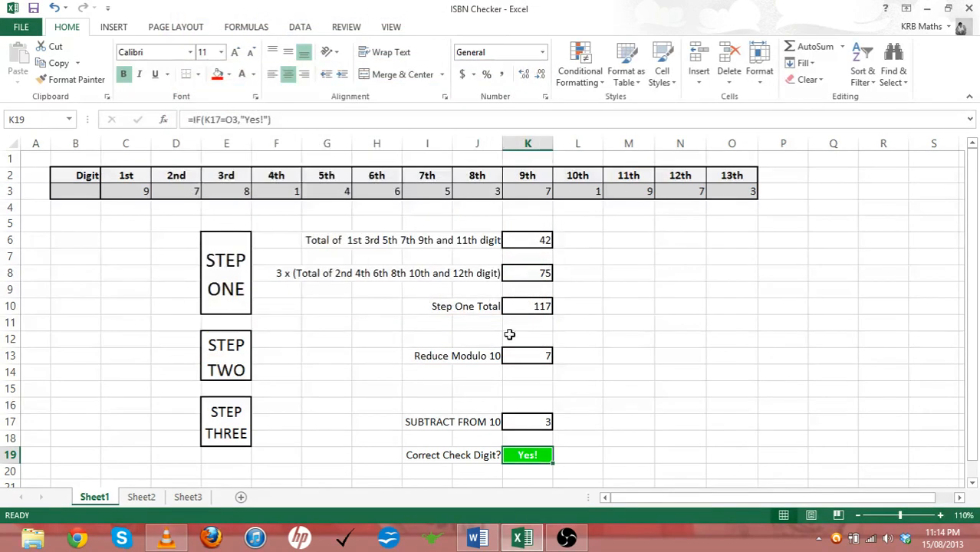
{"action": "left_click", "coordinate": [647, 442]}
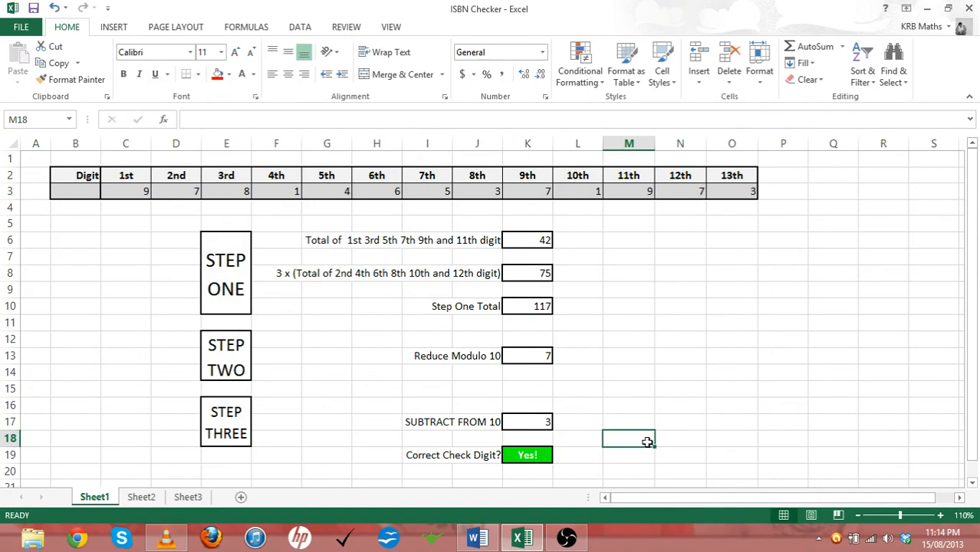
Test the conditional formatting by setting the 13th digit in cell O3 to 6.
{"action": "left_click", "coordinate": [735, 198]}
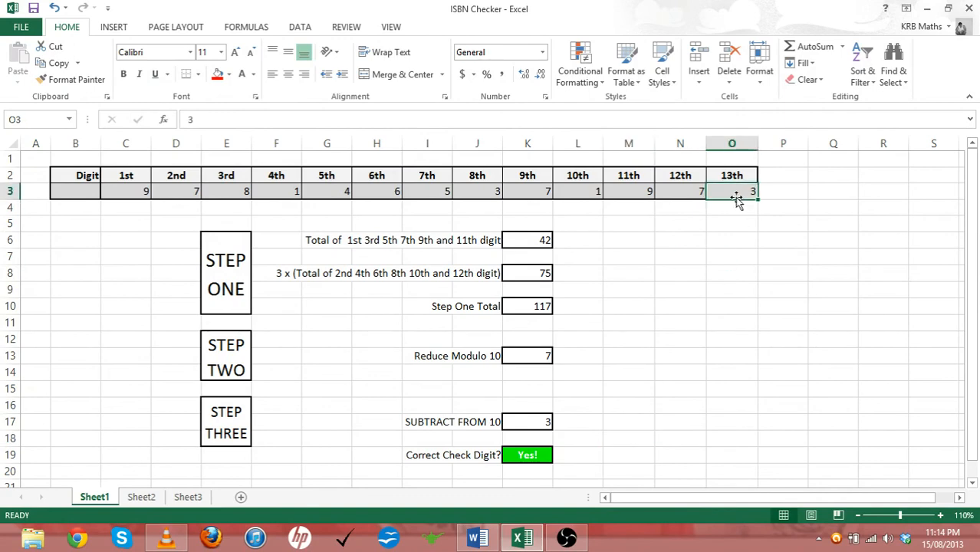
{"action": "type", "text": "6"}
{"action": "key", "text": "Return"}
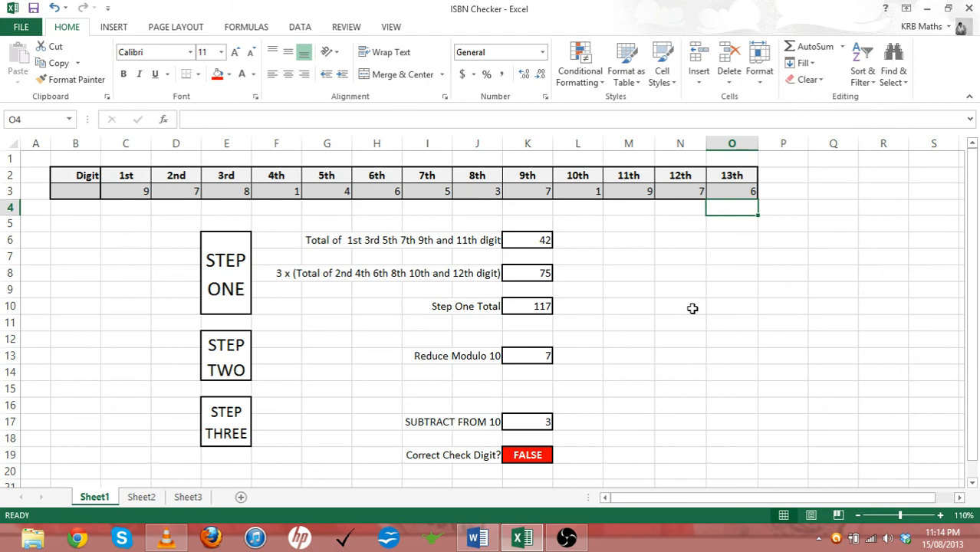
Return the 13th digit in cell O3 to 3 to test the matching case.
{"action": "key", "text": "Up"}
{"action": "type", "text": "3"}
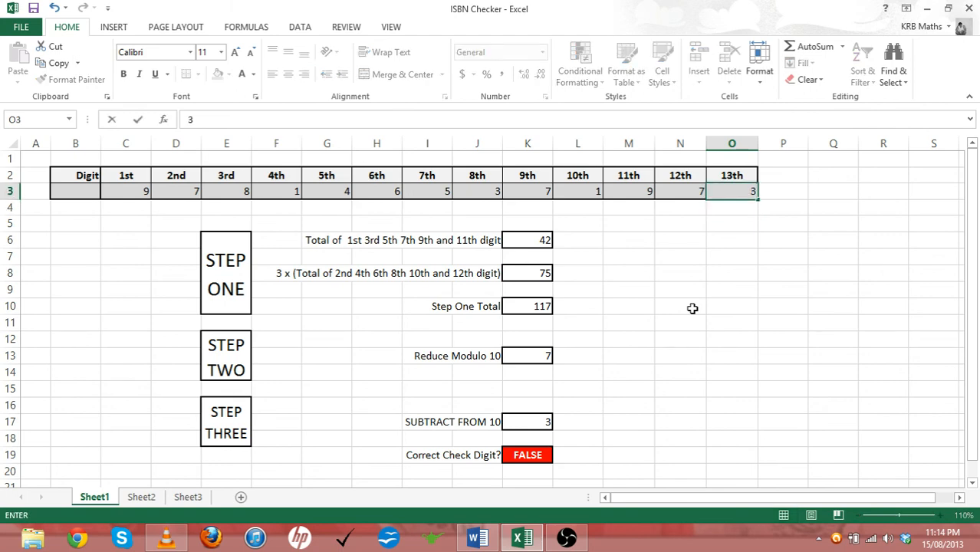
{"action": "key", "text": "ctrl+Return"}
{"action": "key", "text": "Down"}
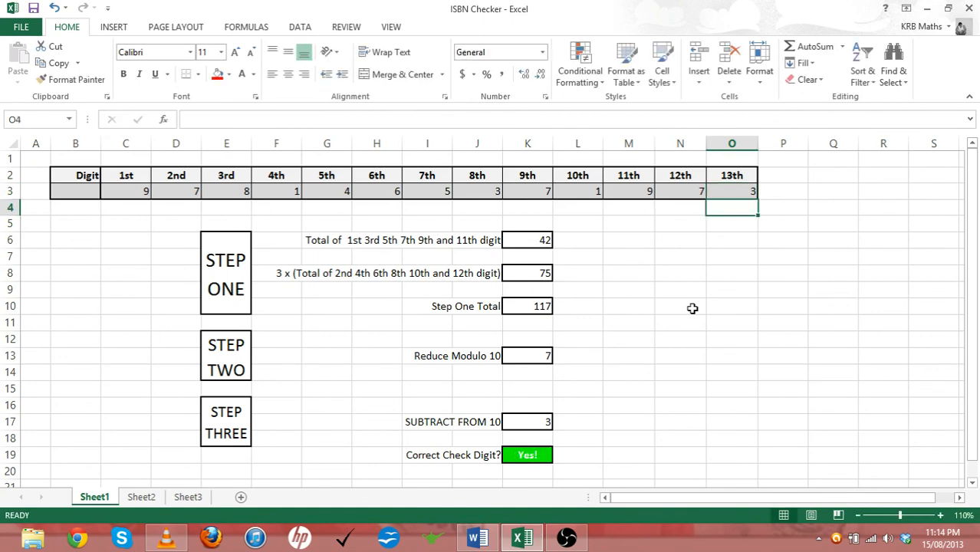
{"action": "left_click", "coordinate": [693, 308]}
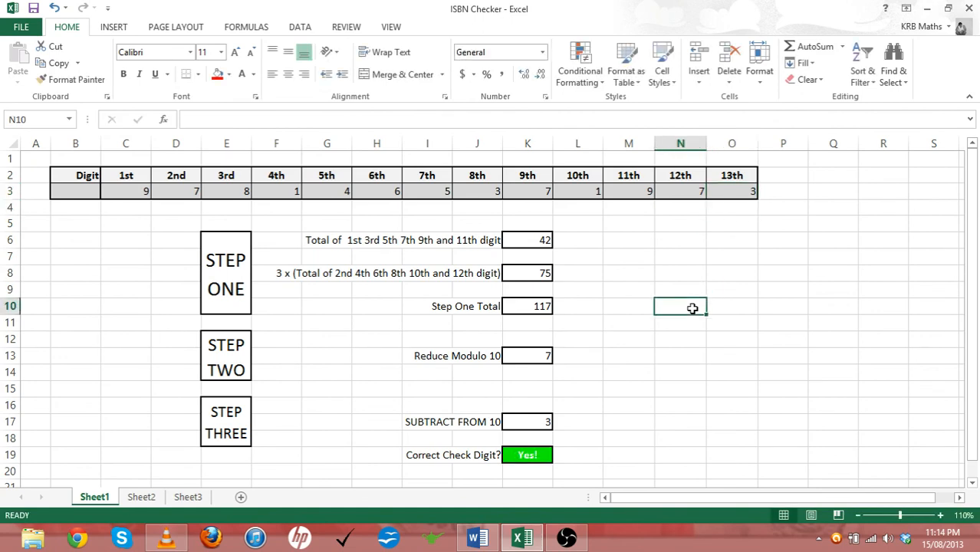